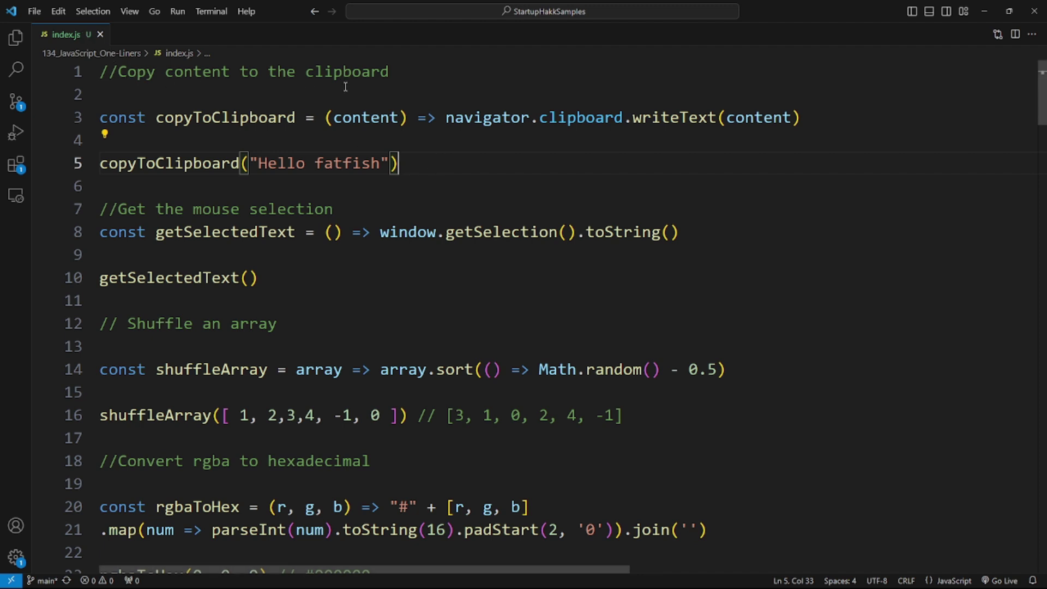
Highlight the copyToClipboard, getSelectedText and shuffleArray one-liners in turn
{"action": "triple_click", "coordinate": [163, 122]}
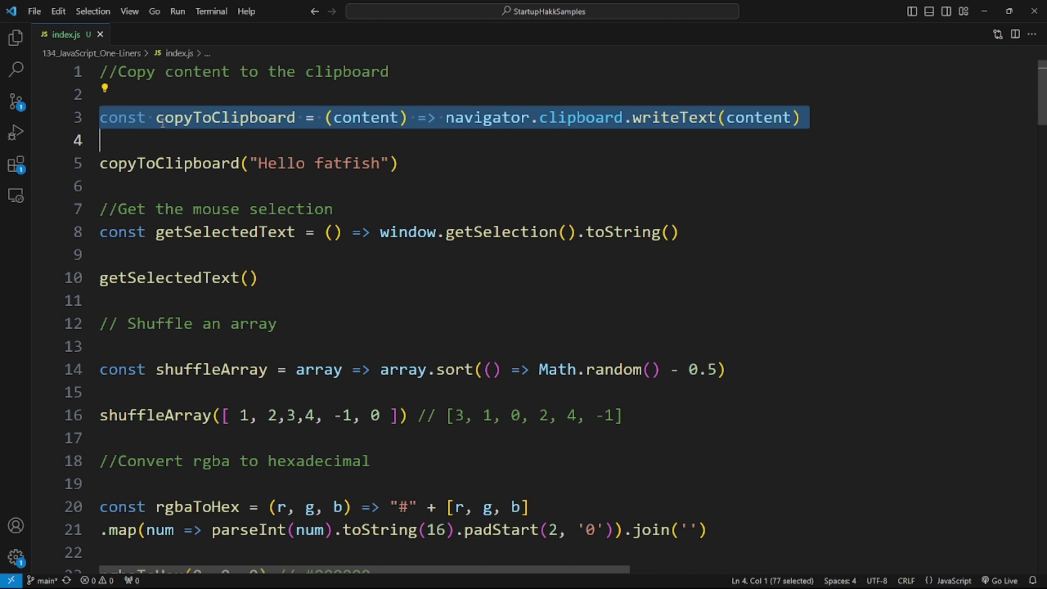
{"action": "triple_click", "coordinate": [128, 235]}
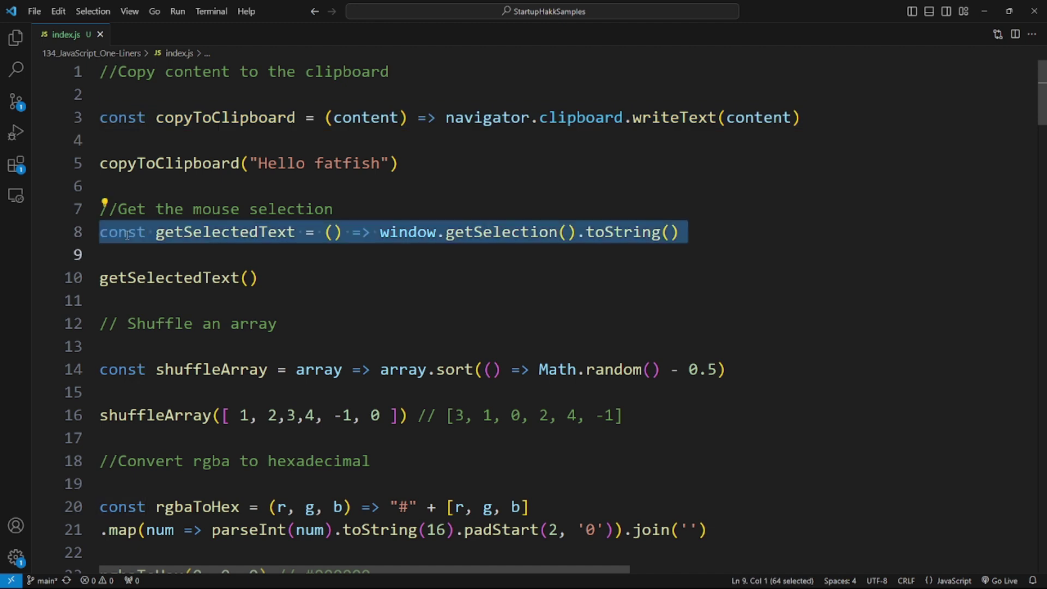
{"action": "mouse_move", "coordinate": [225, 232]}
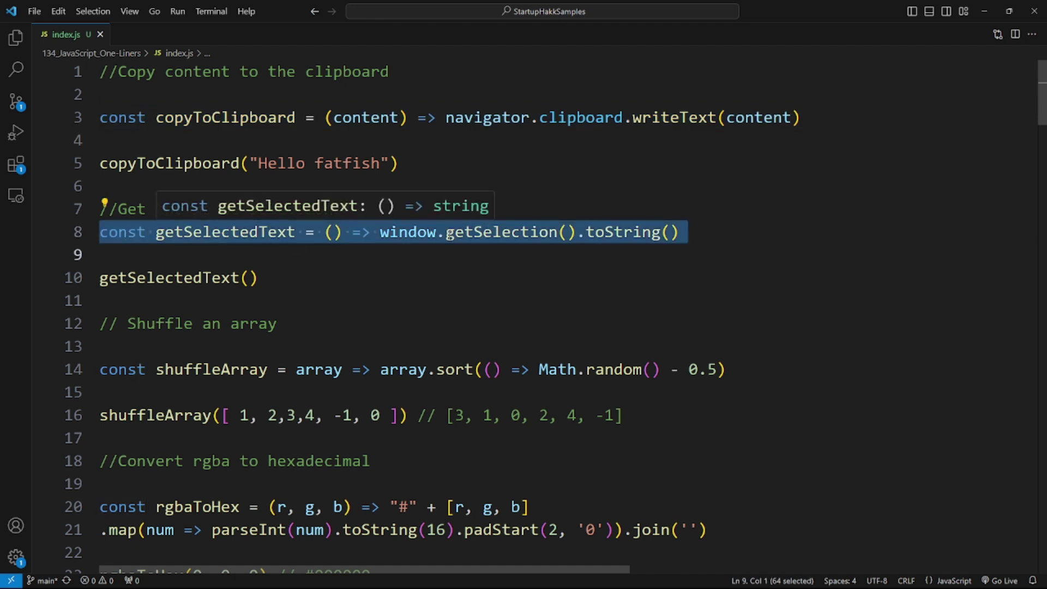
{"action": "scroll", "coordinate": [451, 238], "scroll_direction": "down", "scroll_amount": 1}
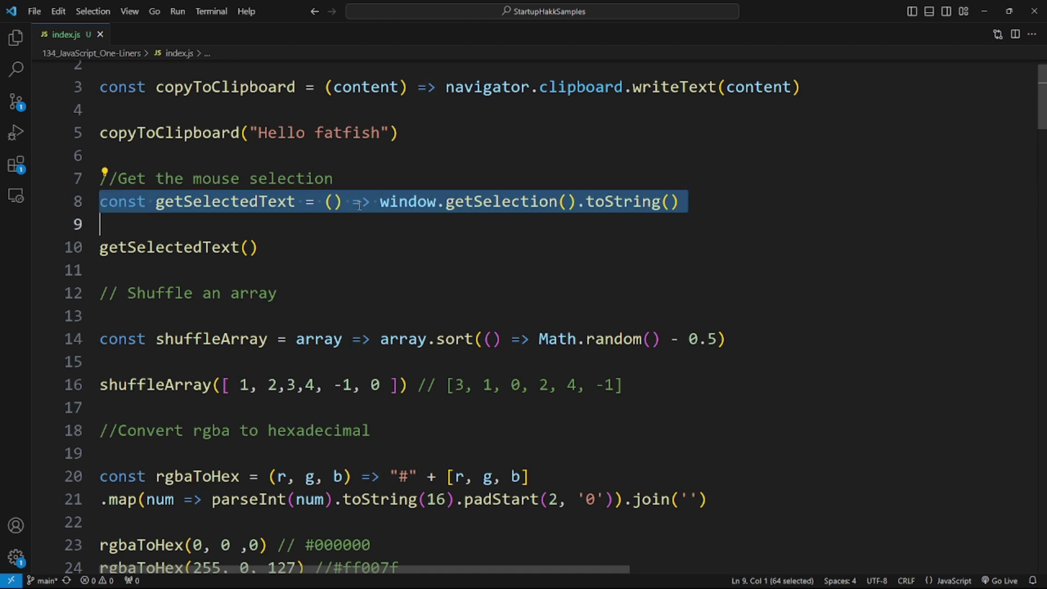
{"action": "scroll", "coordinate": [359, 205], "scroll_direction": "down", "scroll_amount": 2}
{"action": "scroll", "coordinate": [359, 205], "scroll_direction": "down", "scroll_amount": 2}
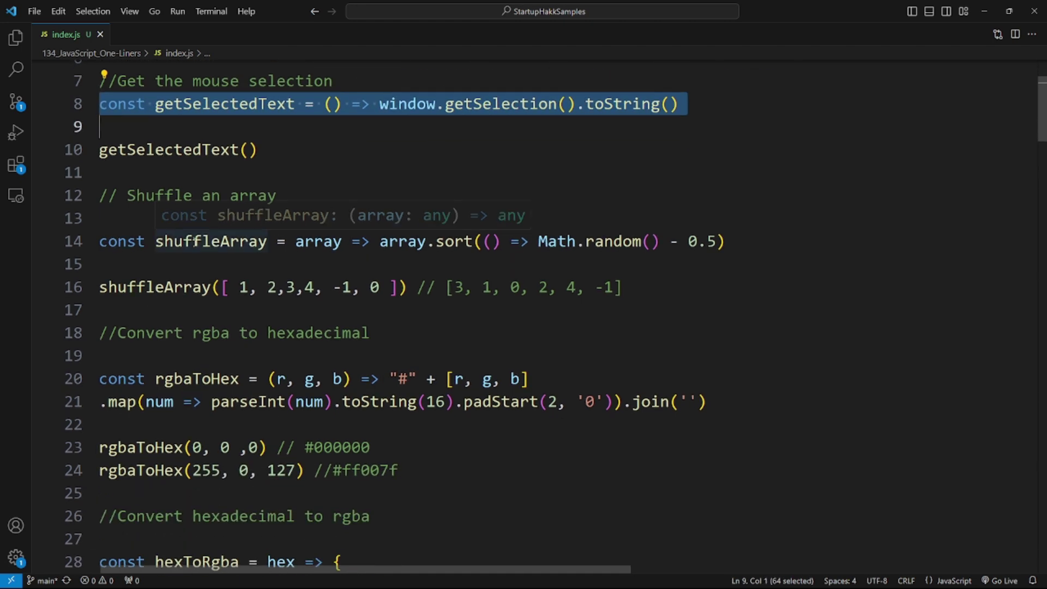
{"action": "triple_click", "coordinate": [167, 239]}
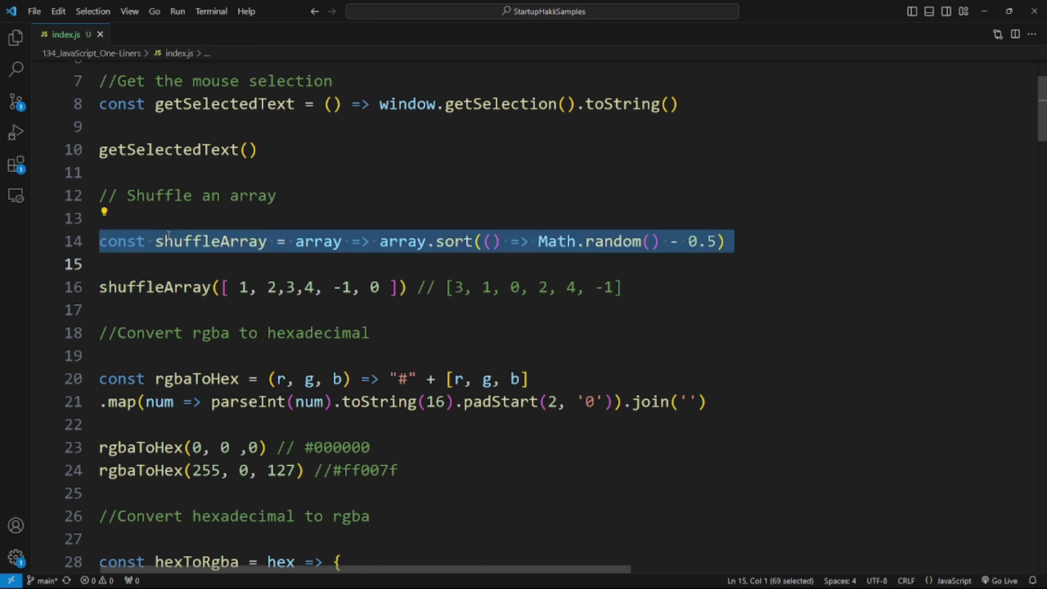
{"action": "scroll", "coordinate": [168, 238], "scroll_direction": "down", "scroll_amount": 1}
{"action": "scroll", "coordinate": [168, 236], "scroll_direction": "down", "scroll_amount": 1}
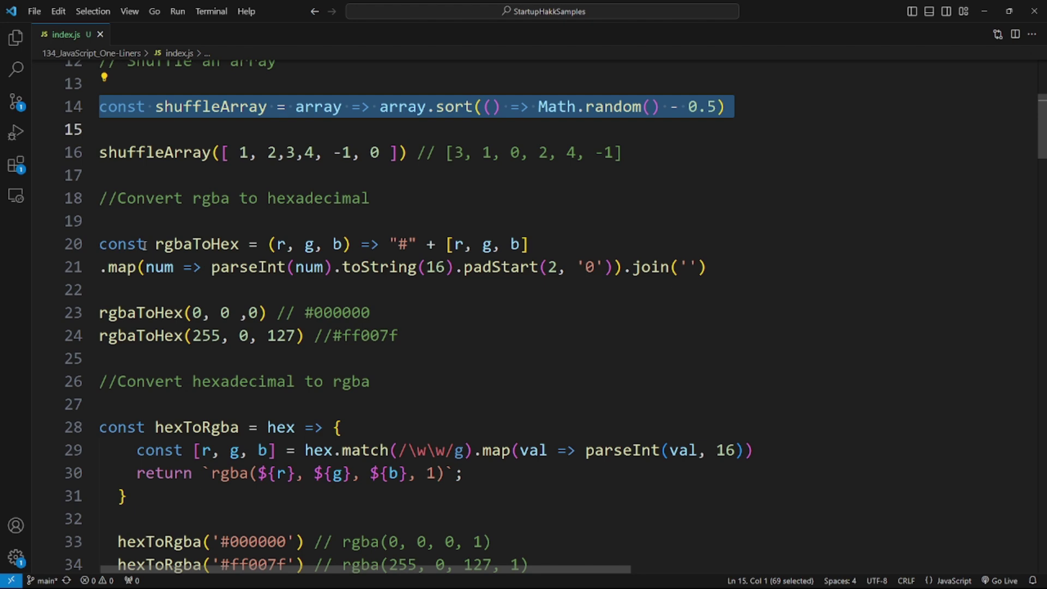
Highlight rgbaToHex, then the hexToRgba function with its examples
{"action": "triple_click", "coordinate": [144, 244]}
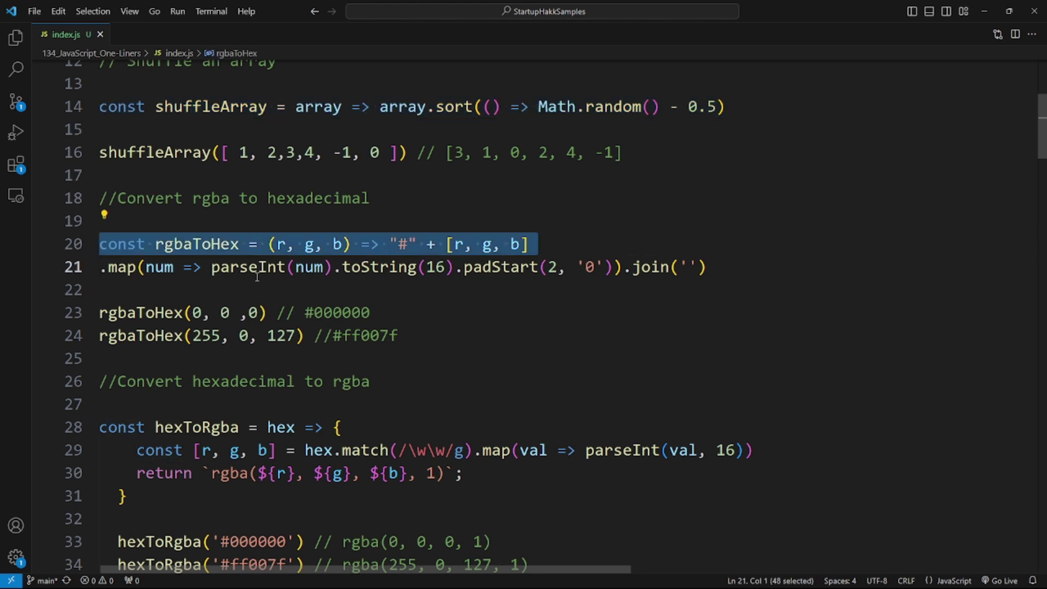
{"action": "left_click", "coordinate": [379, 300]}
{"action": "scroll", "coordinate": [419, 338], "scroll_direction": "down", "scroll_amount": 1}
{"action": "scroll", "coordinate": [415, 338], "scroll_direction": "down", "scroll_amount": 2}
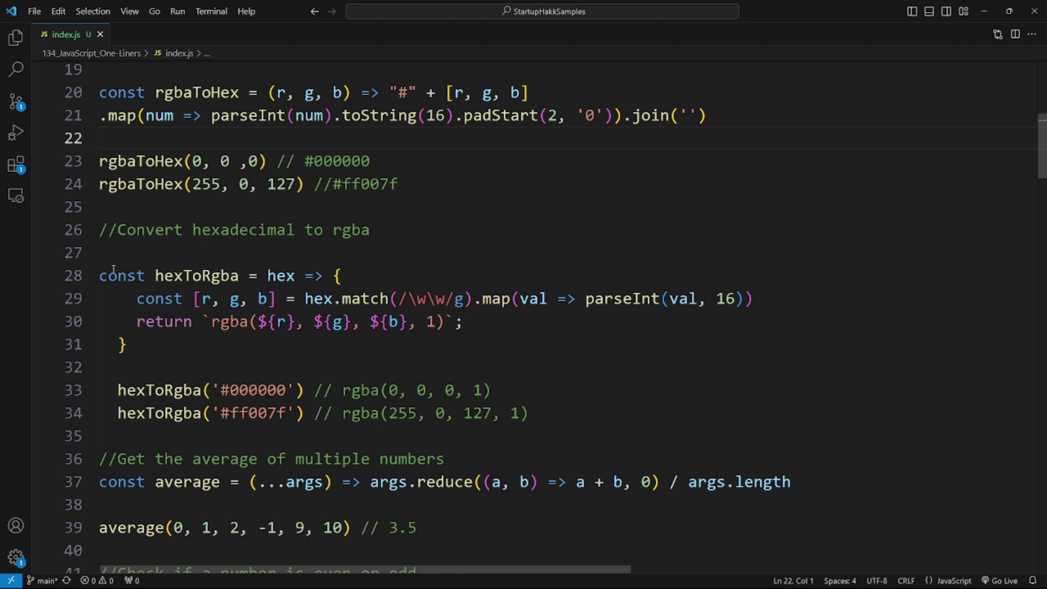
{"action": "left_click_drag", "start_coordinate": [99, 276], "coordinate": [539, 404]}
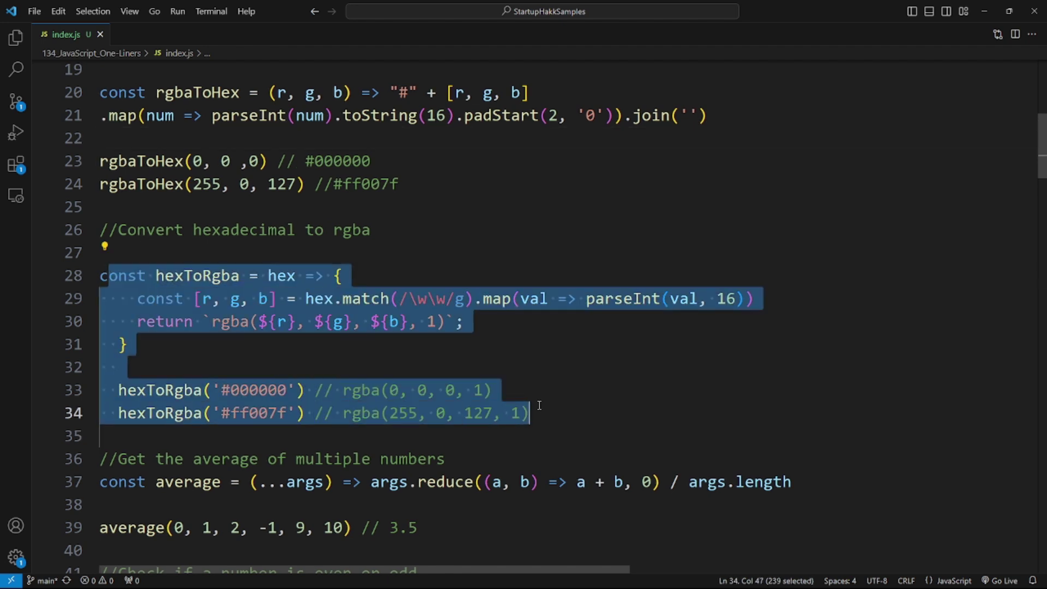
{"action": "scroll", "coordinate": [538, 405], "scroll_direction": "down", "scroll_amount": 2}
{"action": "scroll", "coordinate": [363, 402], "scroll_direction": "down", "scroll_amount": 1}
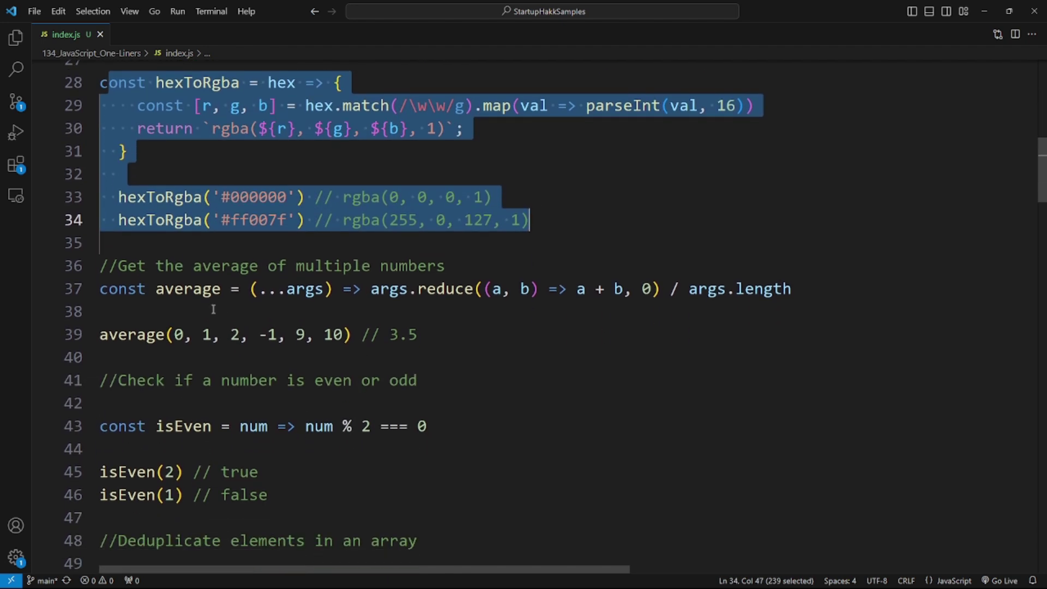
{"action": "scroll", "coordinate": [214, 281], "scroll_direction": "down", "scroll_amount": 1}
Highlight the average and isEven one-liners along with their example calls
{"action": "triple_click", "coordinate": [227, 242]}
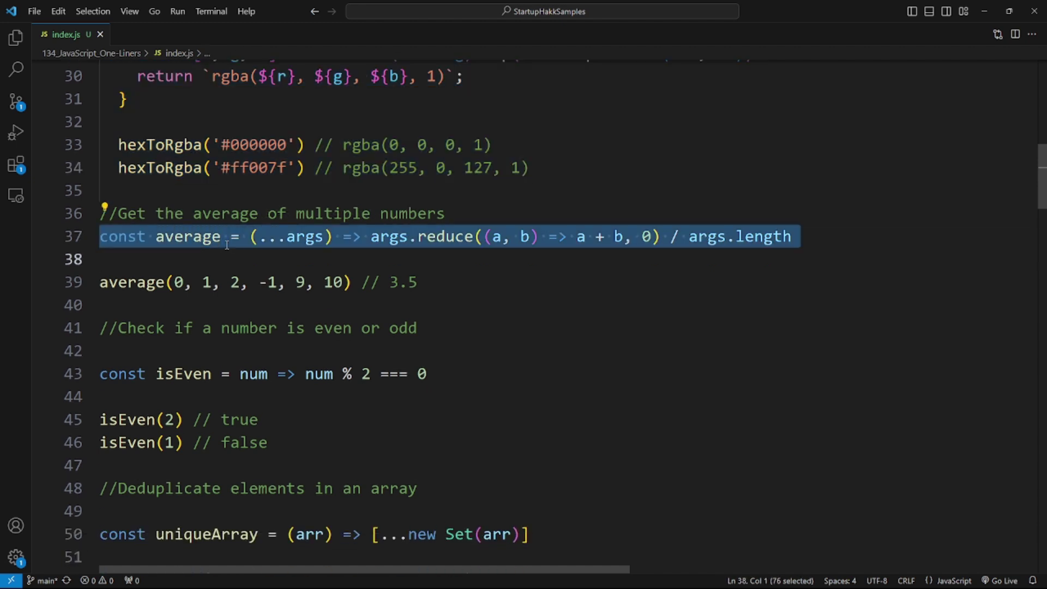
{"action": "left_click_drag", "start_coordinate": [419, 283], "coordinate": [56, 243]}
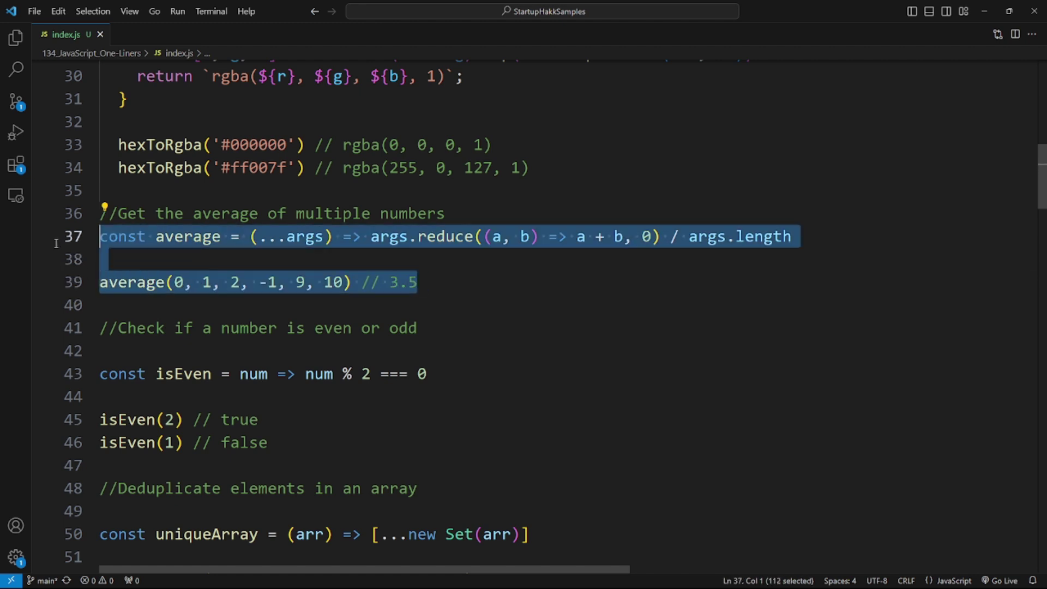
{"action": "left_click", "coordinate": [284, 307]}
{"action": "scroll", "coordinate": [294, 311], "scroll_direction": "down", "scroll_amount": 1}
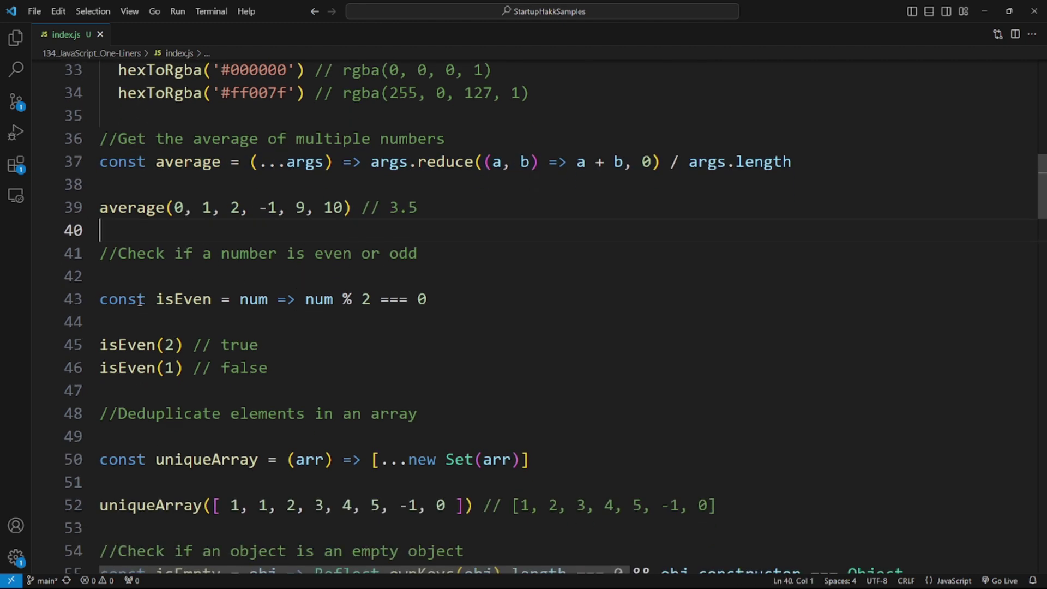
{"action": "left_click_drag", "start_coordinate": [100, 299], "coordinate": [99, 322]}
{"action": "scroll", "coordinate": [260, 288], "scroll_direction": "down", "scroll_amount": 1}
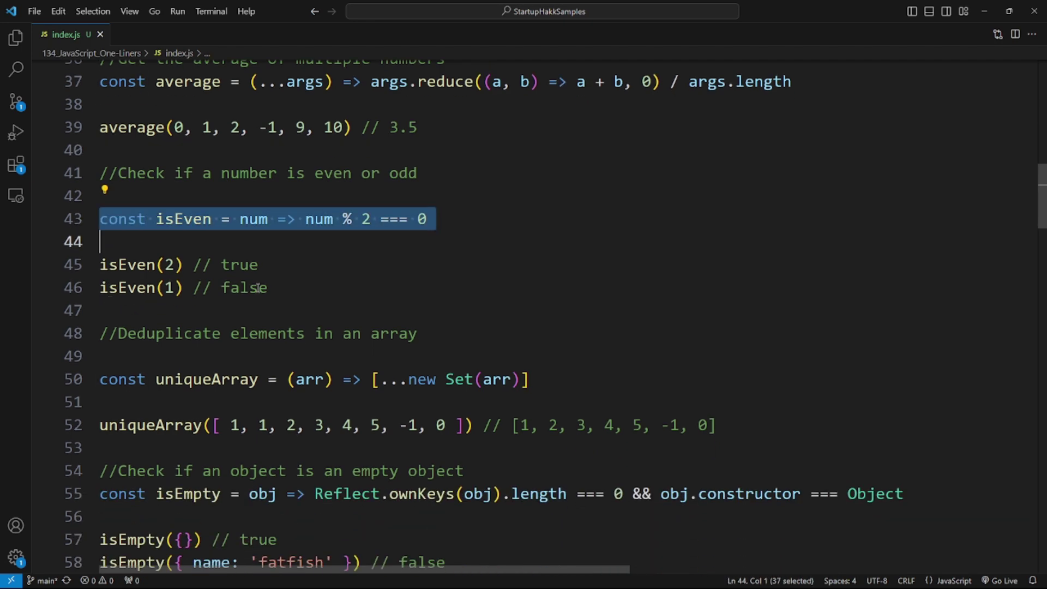
{"action": "left_click_drag", "start_coordinate": [270, 288], "coordinate": [81, 221]}
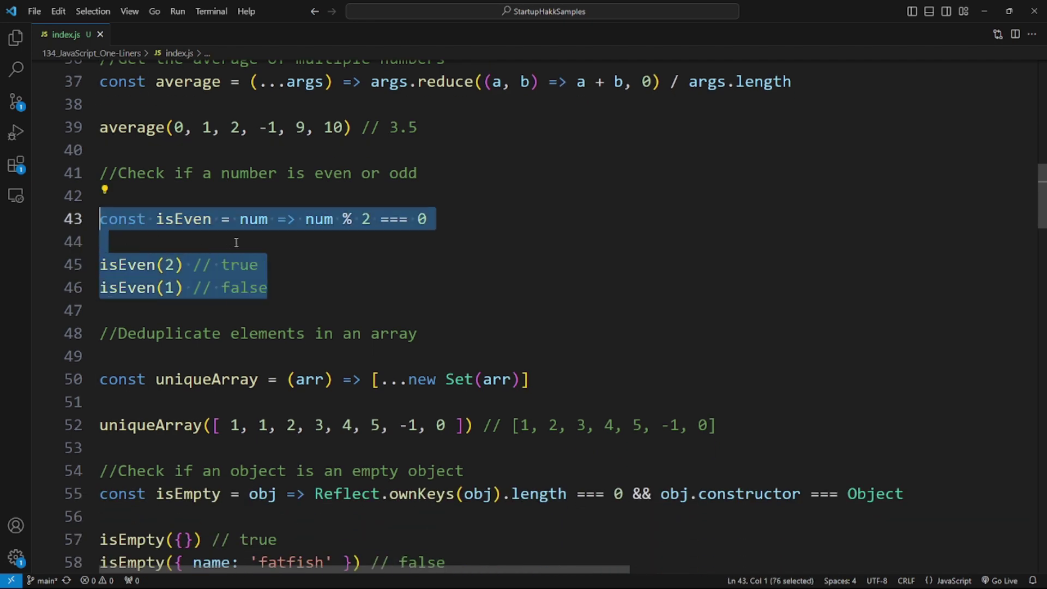
{"action": "left_click", "coordinate": [277, 220]}
{"action": "scroll", "coordinate": [276, 225], "scroll_direction": "down", "scroll_amount": 2}
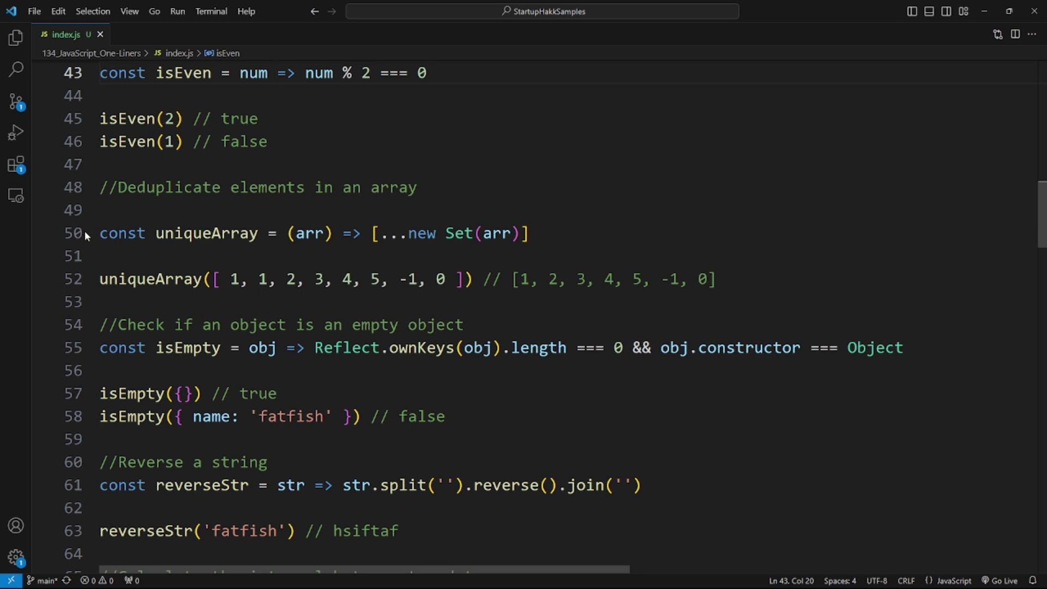
Highlight uniqueArray and its example, extending through the isEmpty examples
{"action": "left_click_drag", "start_coordinate": [102, 233], "coordinate": [512, 348]}
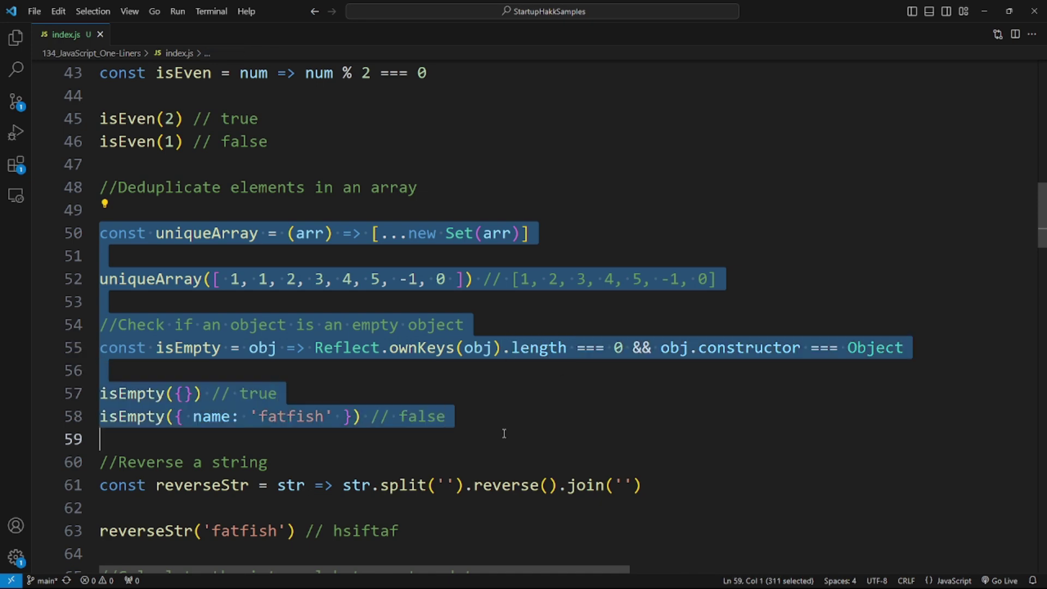
{"action": "left_click_drag", "start_coordinate": [512, 348], "coordinate": [501, 436]}
{"action": "scroll", "coordinate": [500, 430], "scroll_direction": "down", "scroll_amount": 3}
{"action": "left_click", "coordinate": [144, 107]}
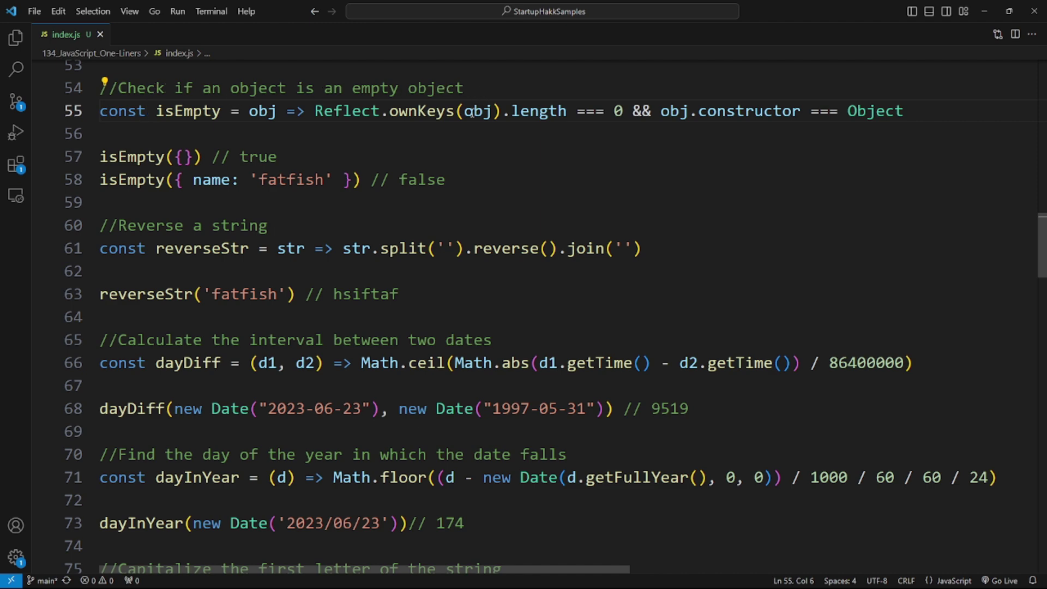
Highlight isEmpty, reverseStr, dayDiff and dayInYear, each with its example calls
{"action": "left_click_drag", "start_coordinate": [452, 185], "coordinate": [96, 112]}
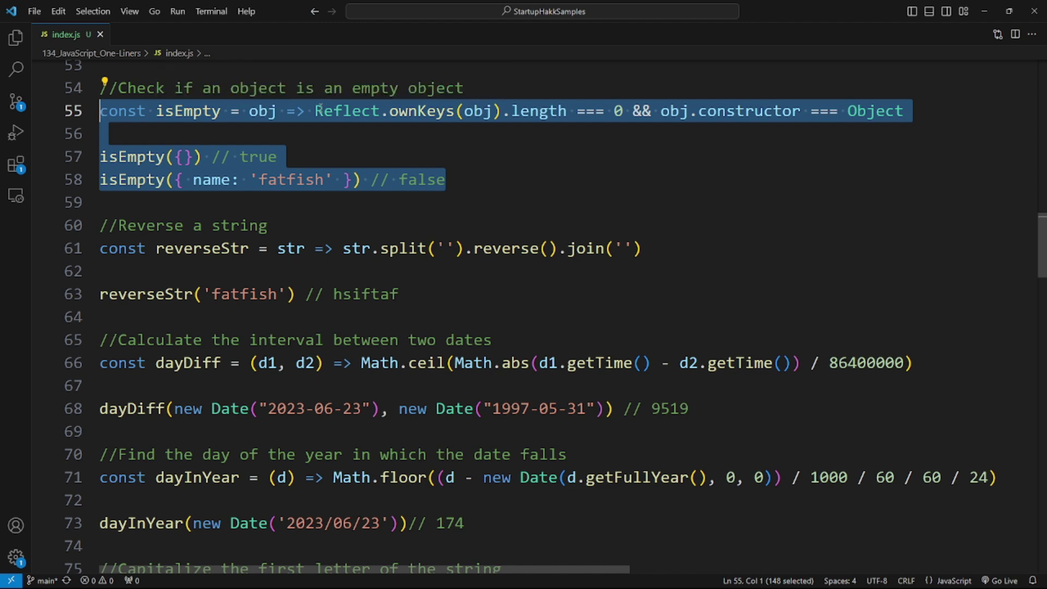
{"action": "left_click", "coordinate": [320, 112]}
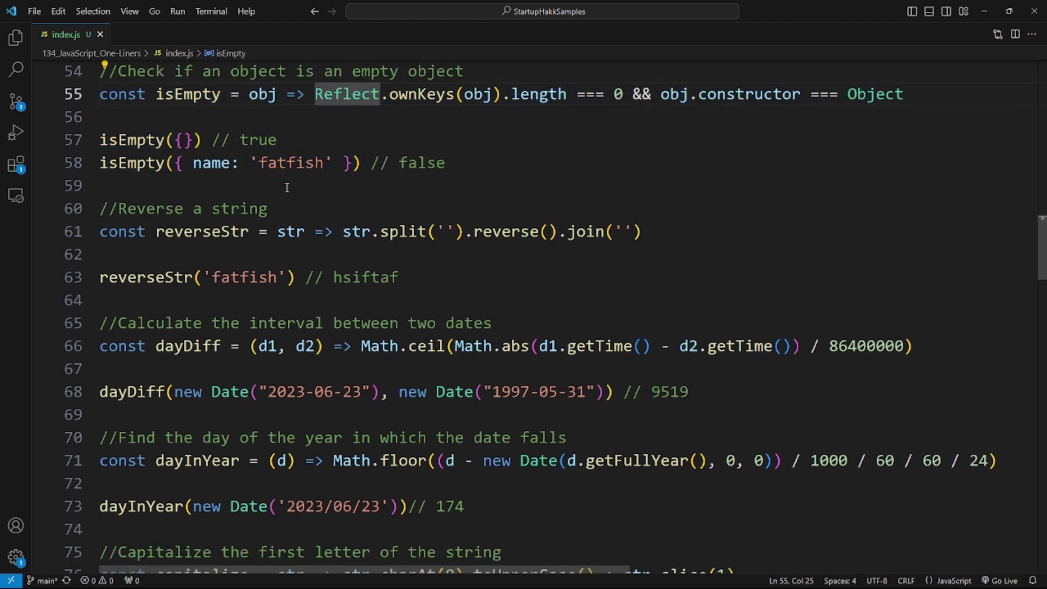
{"action": "scroll", "coordinate": [320, 113], "scroll_direction": "down", "scroll_amount": 1}
{"action": "scroll", "coordinate": [186, 167], "scroll_direction": "down", "scroll_amount": 1}
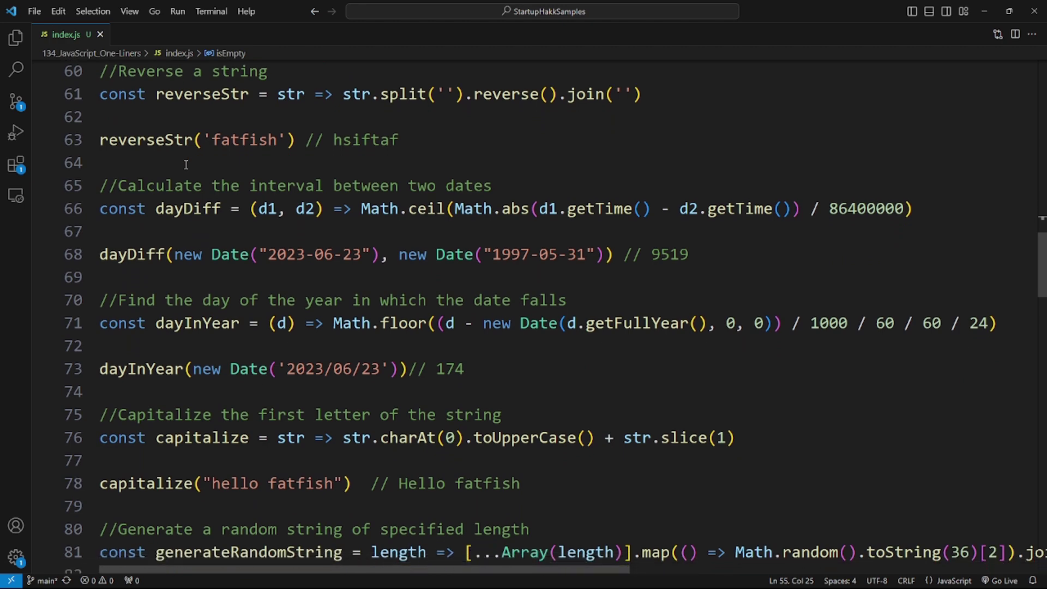
{"action": "left_click_drag", "start_coordinate": [100, 95], "coordinate": [464, 147]}
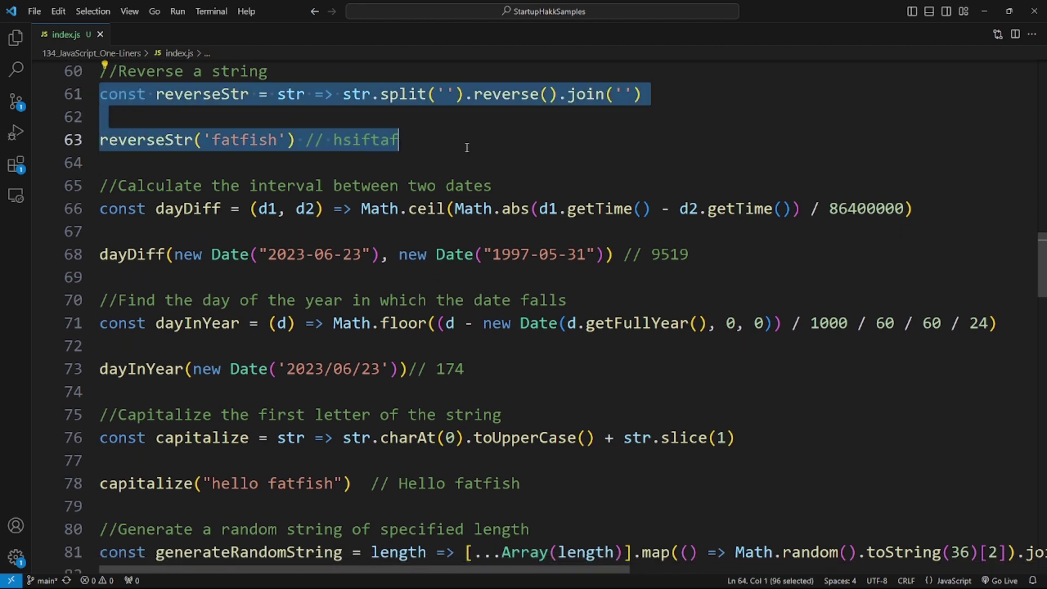
{"action": "scroll", "coordinate": [464, 146], "scroll_direction": "down", "scroll_amount": 1}
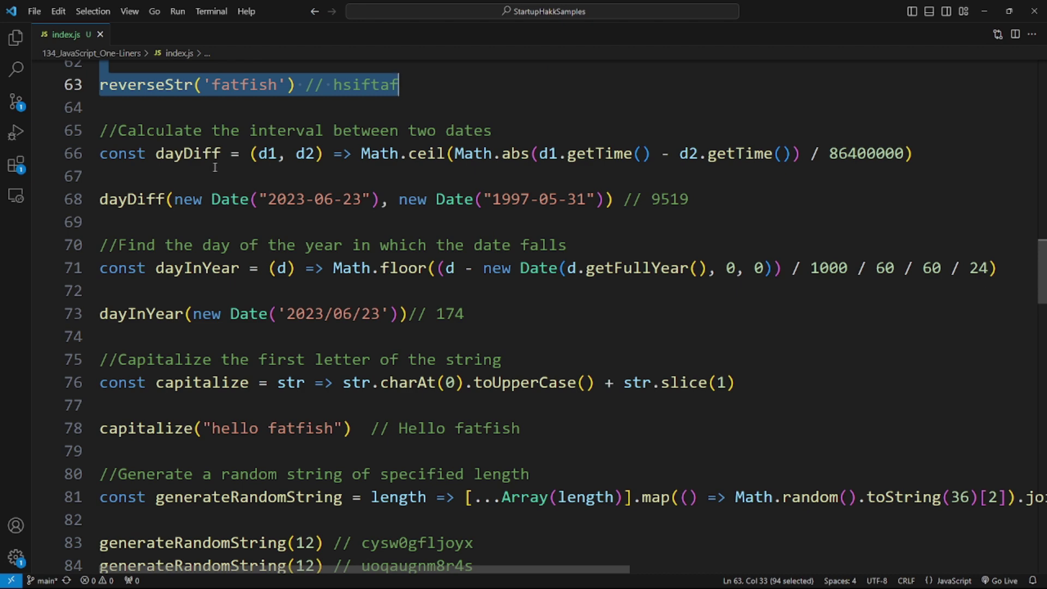
{"action": "left_click_drag", "start_coordinate": [99, 152], "coordinate": [727, 204]}
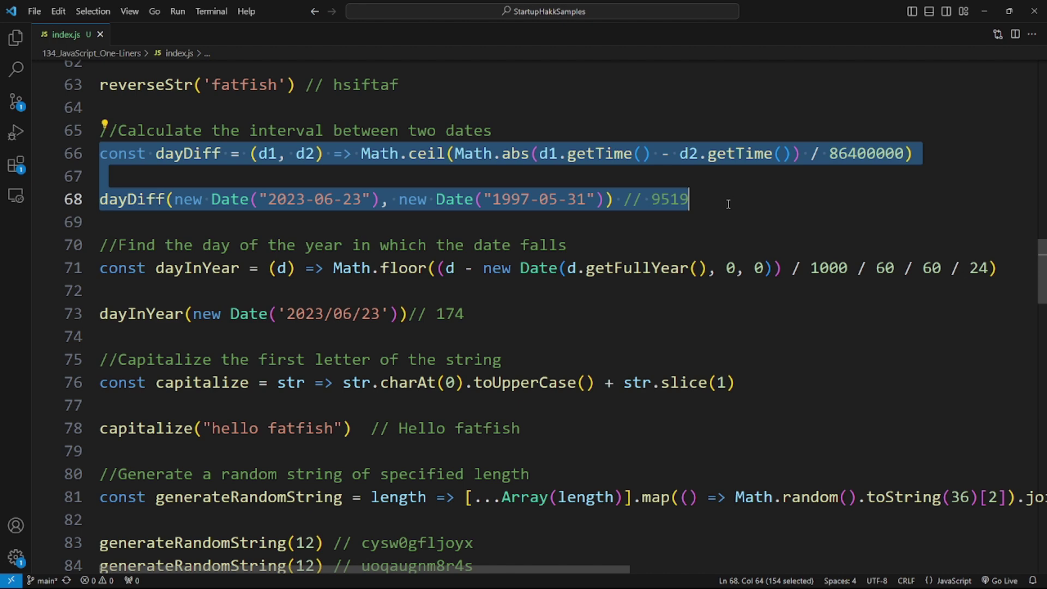
{"action": "scroll", "coordinate": [728, 204], "scroll_direction": "down", "scroll_amount": 1}
{"action": "scroll", "coordinate": [727, 204], "scroll_direction": "down", "scroll_amount": 1}
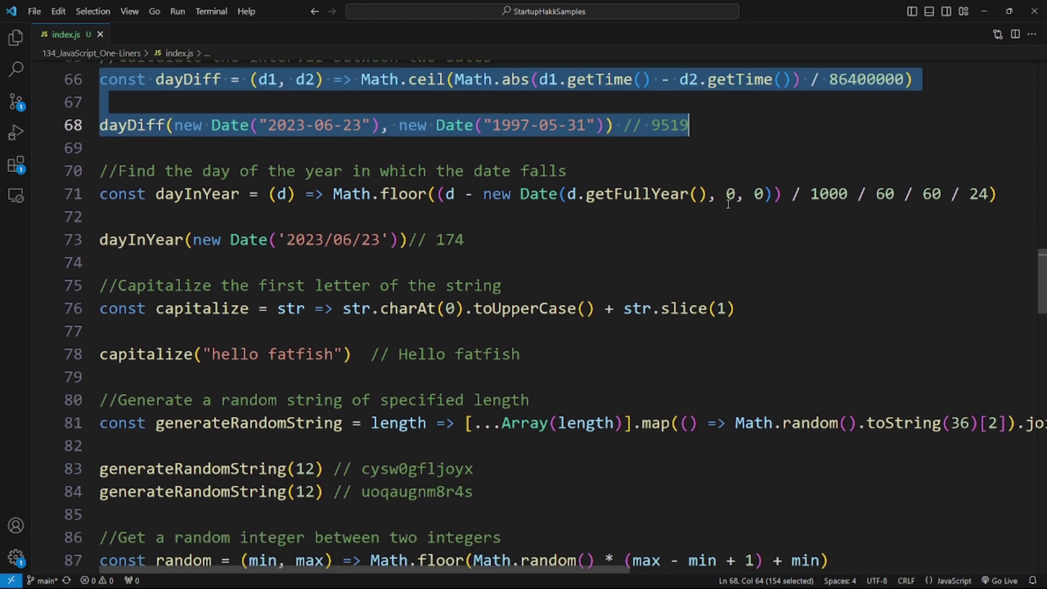
{"action": "scroll", "coordinate": [727, 203], "scroll_direction": "down", "scroll_amount": 1}
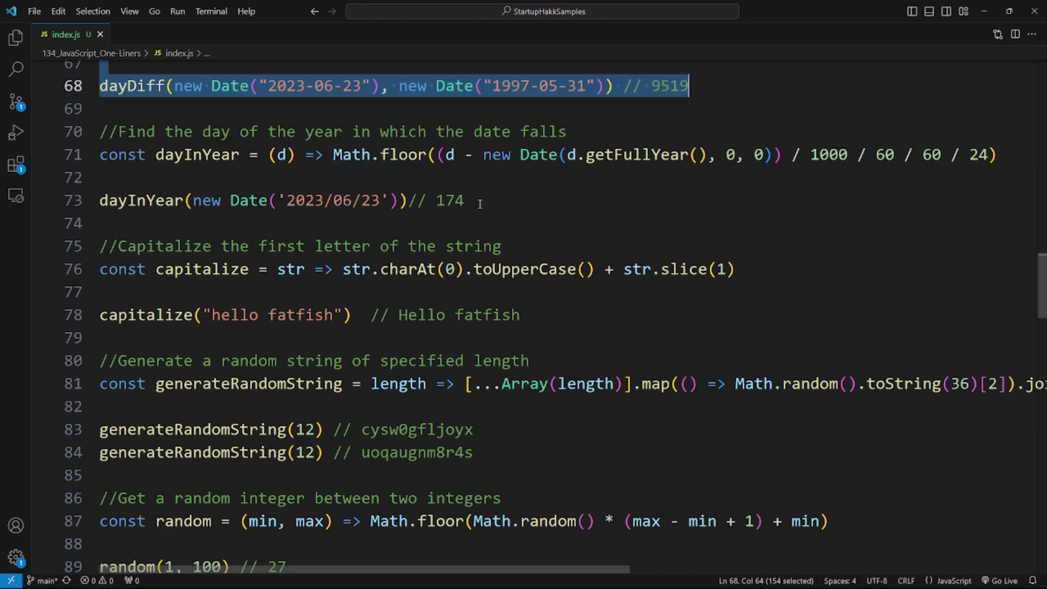
{"action": "left_click_drag", "start_coordinate": [480, 204], "coordinate": [108, 156]}
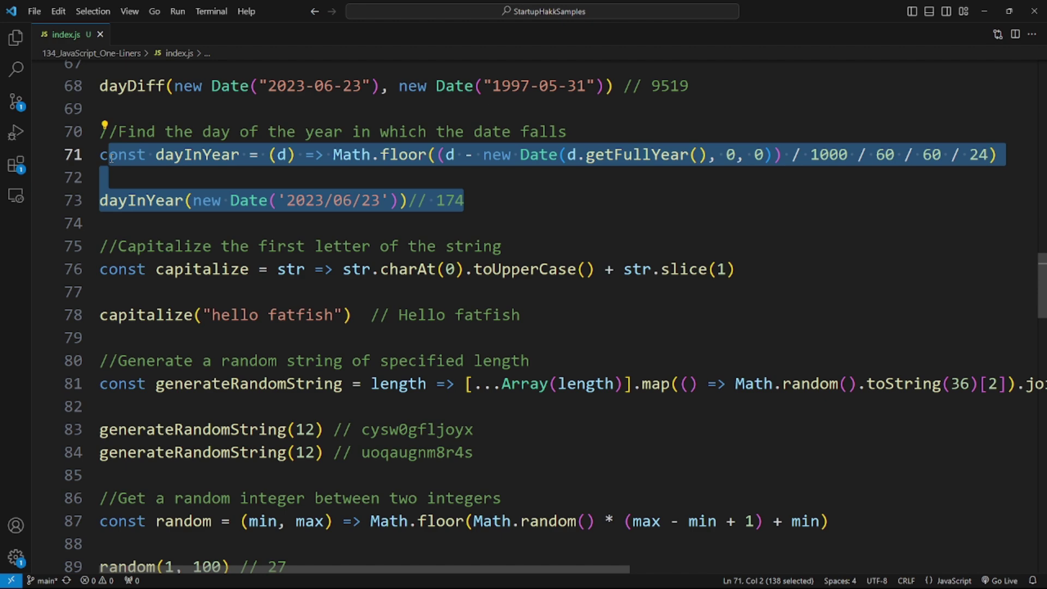
Highlight the capitalize definition together with its example call
{"action": "left_click", "coordinate": [184, 168]}
{"action": "scroll", "coordinate": [319, 175], "scroll_direction": "down", "scroll_amount": 2}
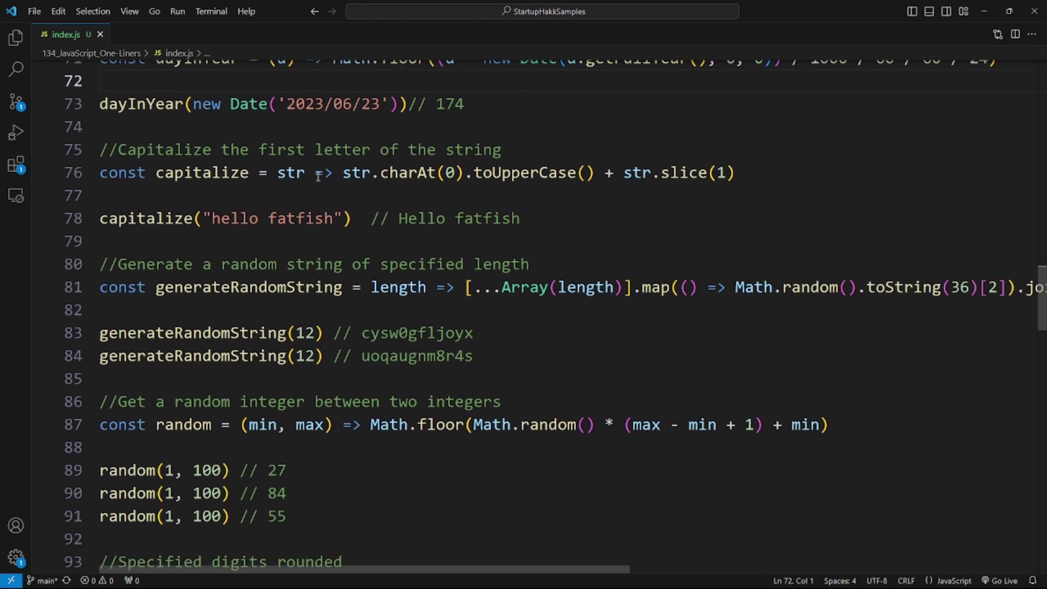
{"action": "scroll", "coordinate": [283, 176], "scroll_direction": "down", "scroll_amount": 1}
{"action": "scroll", "coordinate": [279, 175], "scroll_direction": "down", "scroll_amount": 1}
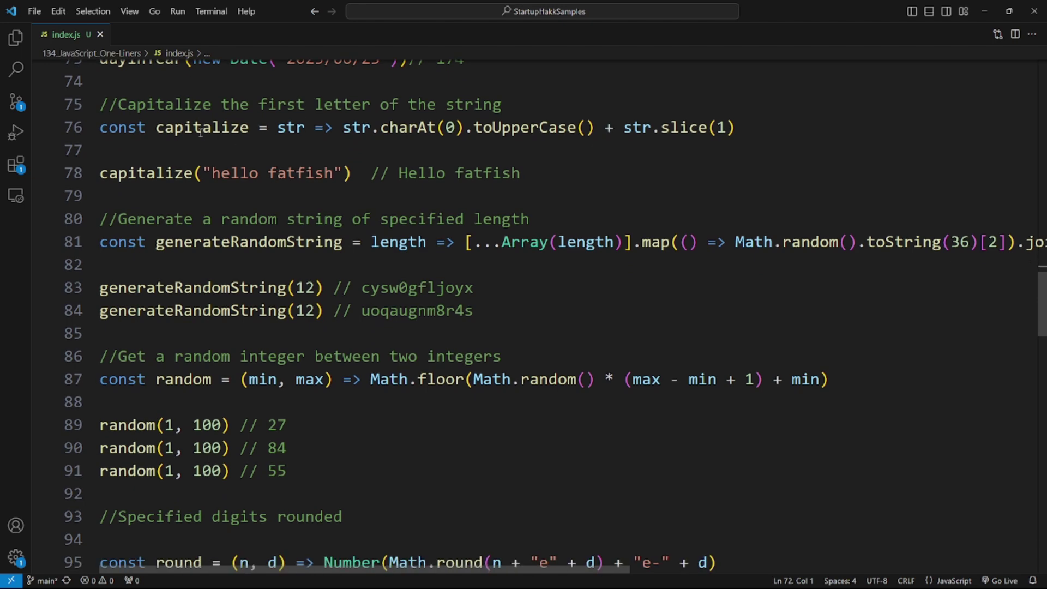
{"action": "triple_click", "coordinate": [176, 128]}
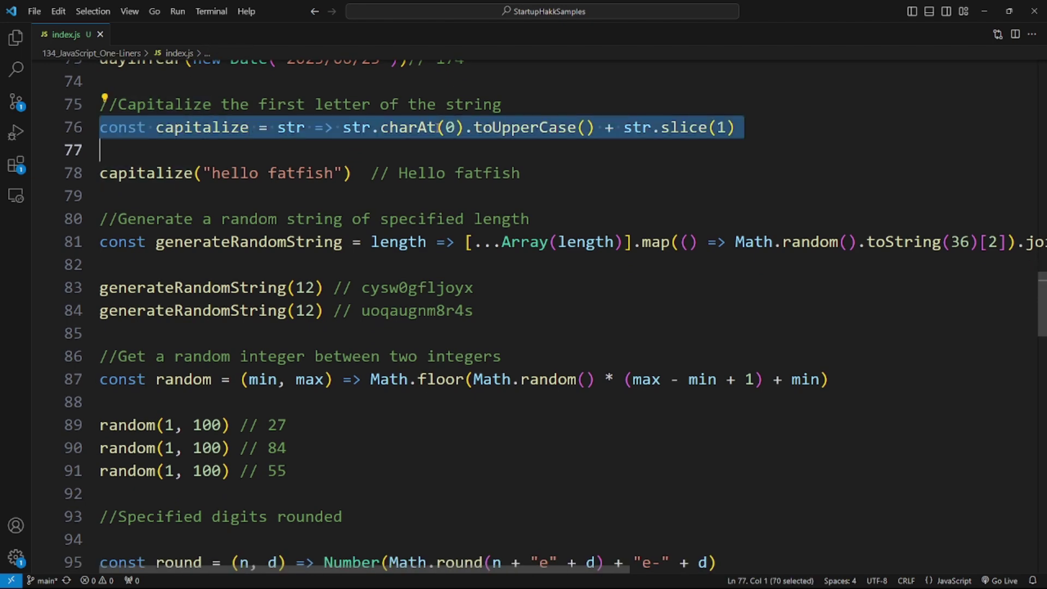
{"action": "left_click_drag", "start_coordinate": [523, 173], "coordinate": [100, 128]}
{"action": "left_click", "coordinate": [239, 149]}
{"action": "scroll", "coordinate": [239, 148], "scroll_direction": "down", "scroll_amount": 1}
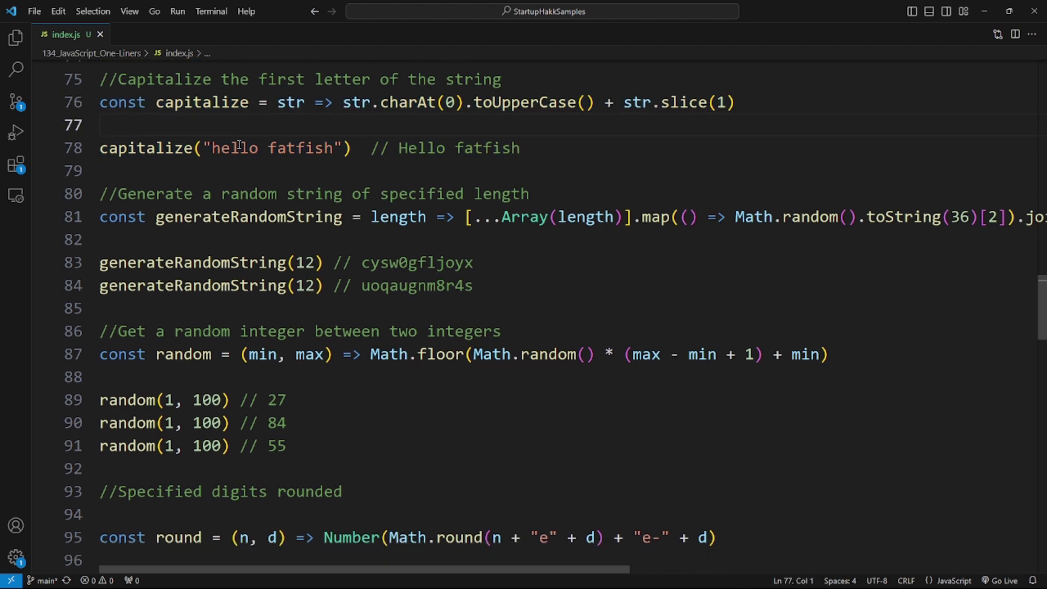
{"action": "scroll", "coordinate": [239, 147], "scroll_direction": "down", "scroll_amount": 2}
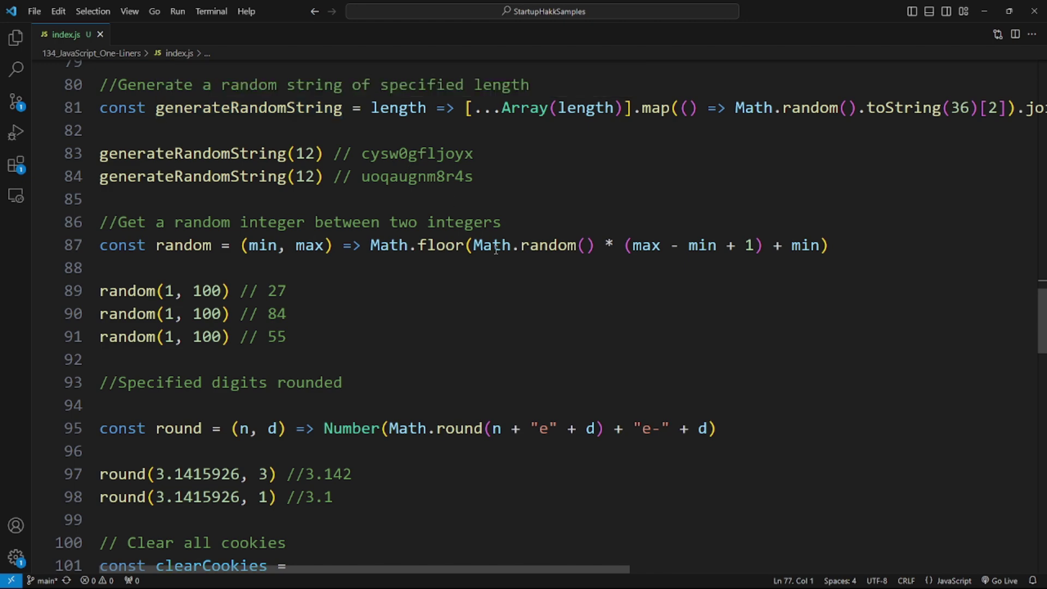
Break the generateRandomString line before 'length' so the body sits on its own line
{"action": "triple_click", "coordinate": [197, 115]}
{"action": "left_click", "coordinate": [445, 115]}
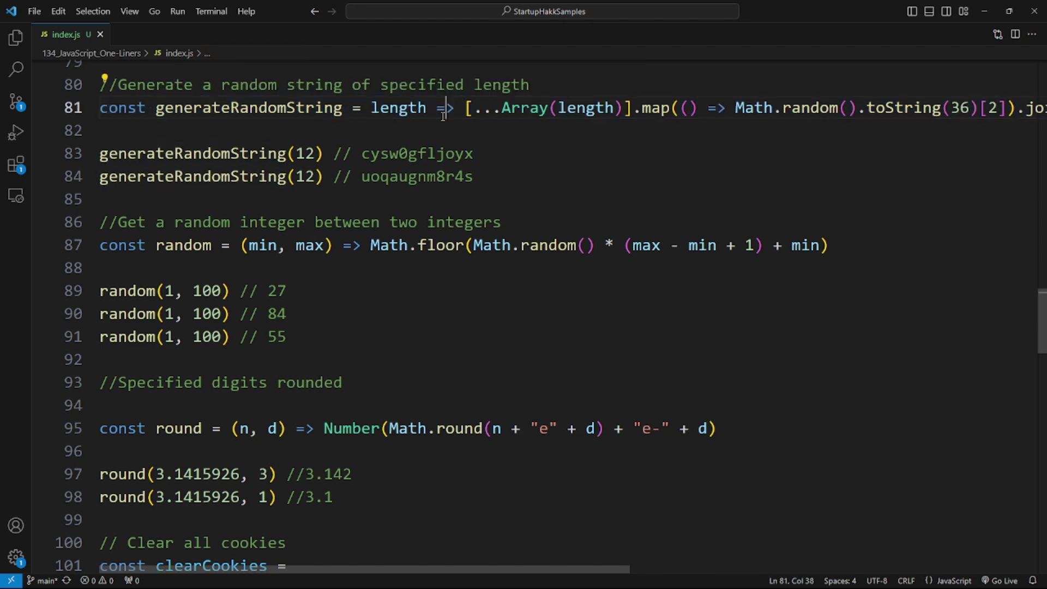
{"action": "left_click", "coordinate": [371, 116]}
{"action": "key", "text": "Return"}
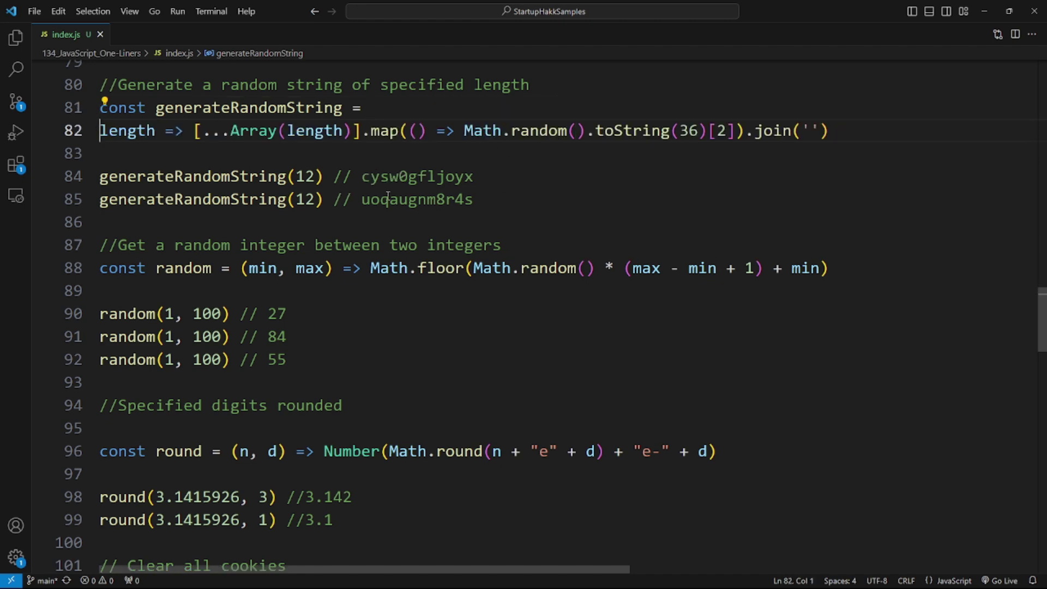
Highlight the random-string definition and calls, then the random-integer one-liner and three calls
{"action": "left_click_drag", "start_coordinate": [484, 197], "coordinate": [96, 126]}
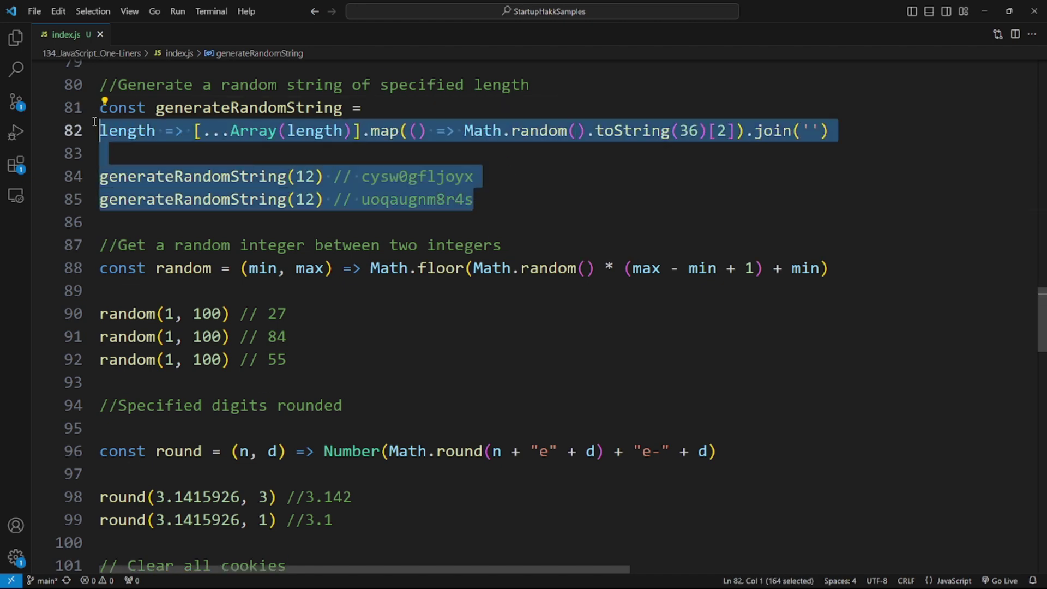
{"action": "left_click", "coordinate": [309, 176]}
{"action": "scroll", "coordinate": [310, 174], "scroll_direction": "down", "scroll_amount": 2}
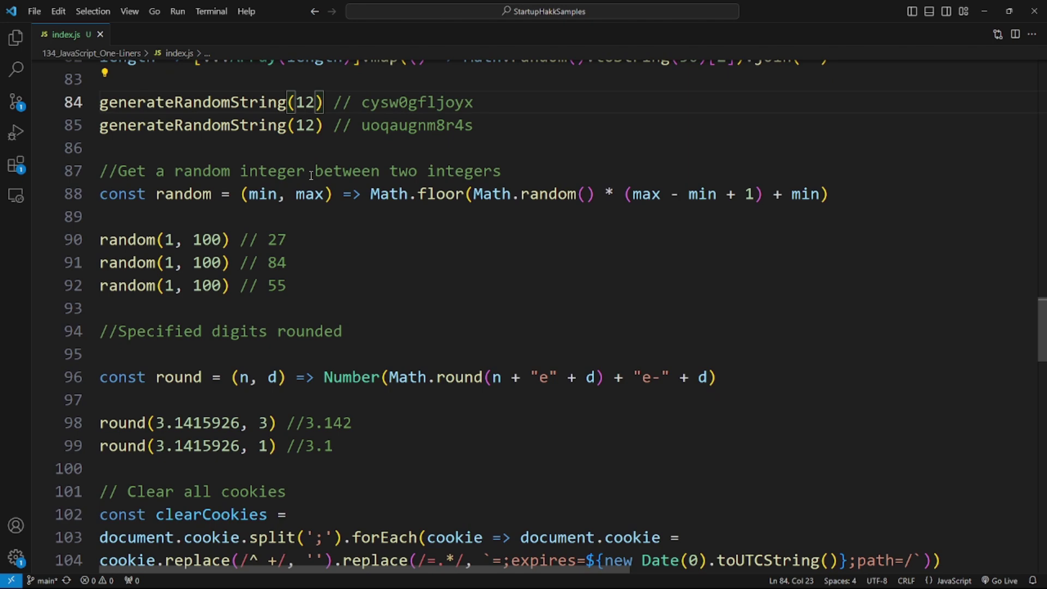
{"action": "scroll", "coordinate": [311, 174], "scroll_direction": "down", "scroll_amount": 1}
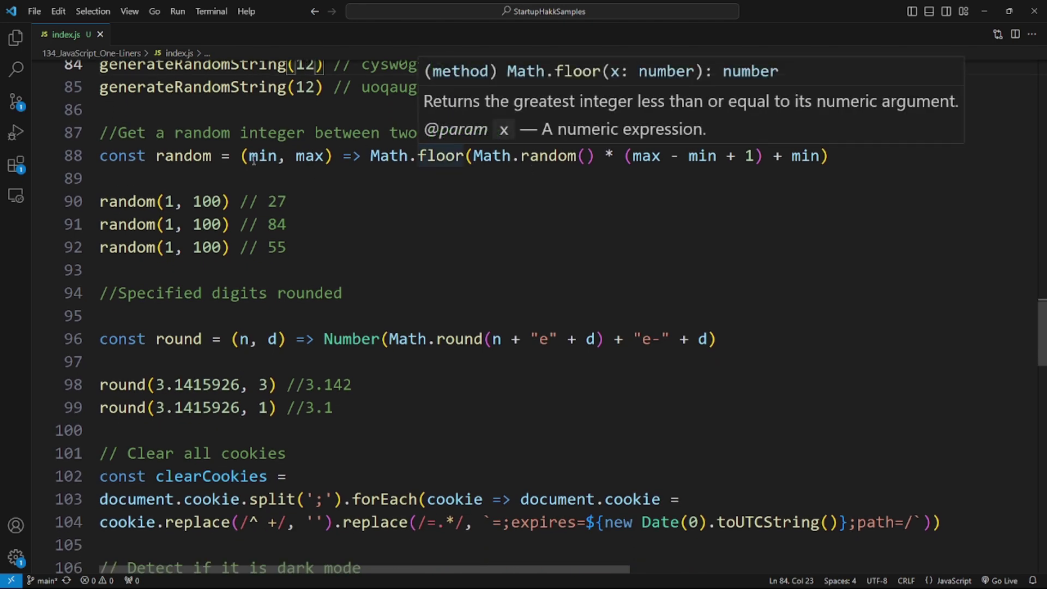
{"action": "left_click_drag", "start_coordinate": [311, 248], "coordinate": [91, 150]}
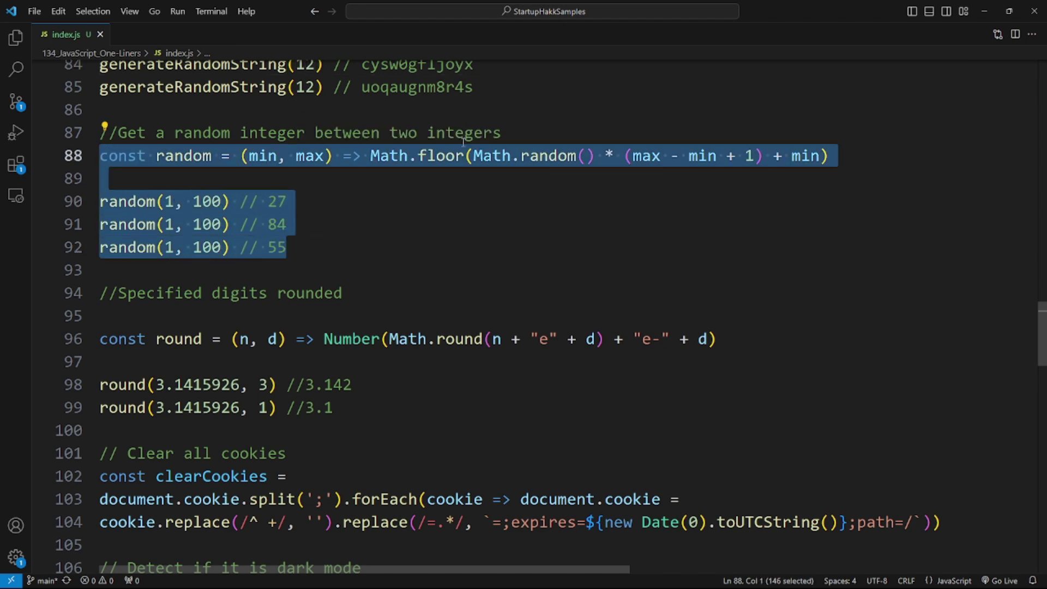
{"action": "scroll", "coordinate": [304, 236], "scroll_direction": "down", "scroll_amount": 2}
{"action": "scroll", "coordinate": [304, 236], "scroll_direction": "down", "scroll_amount": 1}
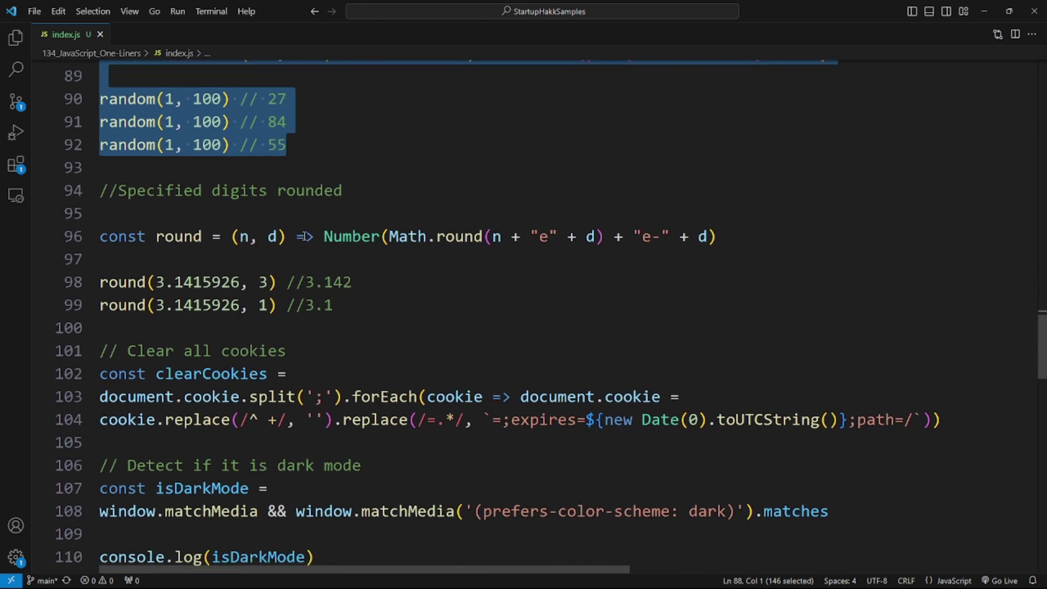
{"action": "scroll", "coordinate": [304, 236], "scroll_direction": "down", "scroll_amount": 1}
{"action": "scroll", "coordinate": [303, 237], "scroll_direction": "down", "scroll_amount": 1}
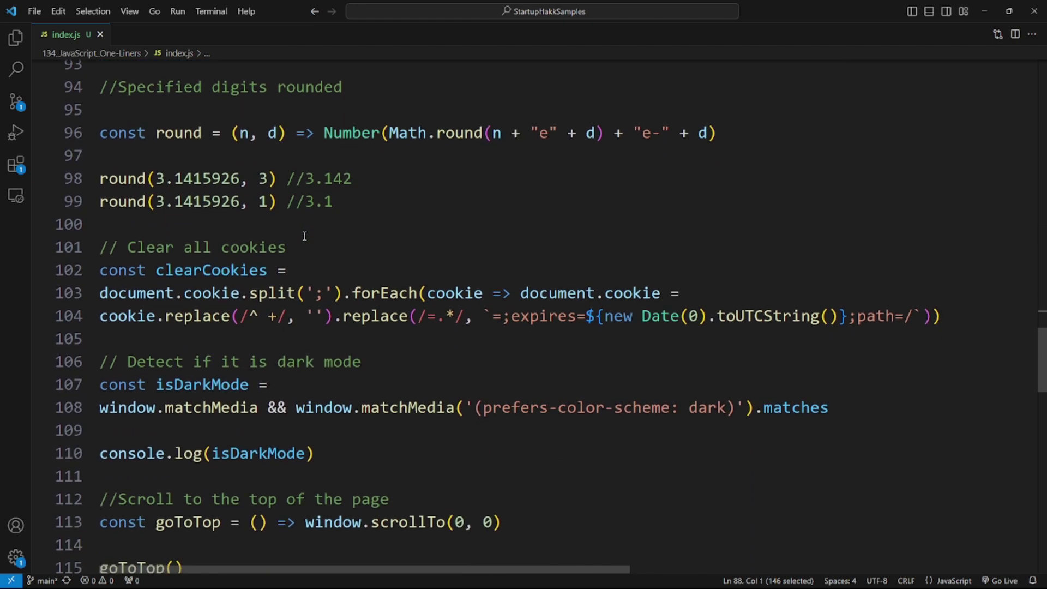
Highlight the rounding, clearCookies and window.matchMedia dark-mode one-liners in turn
{"action": "left_click_drag", "start_coordinate": [358, 207], "coordinate": [103, 141]}
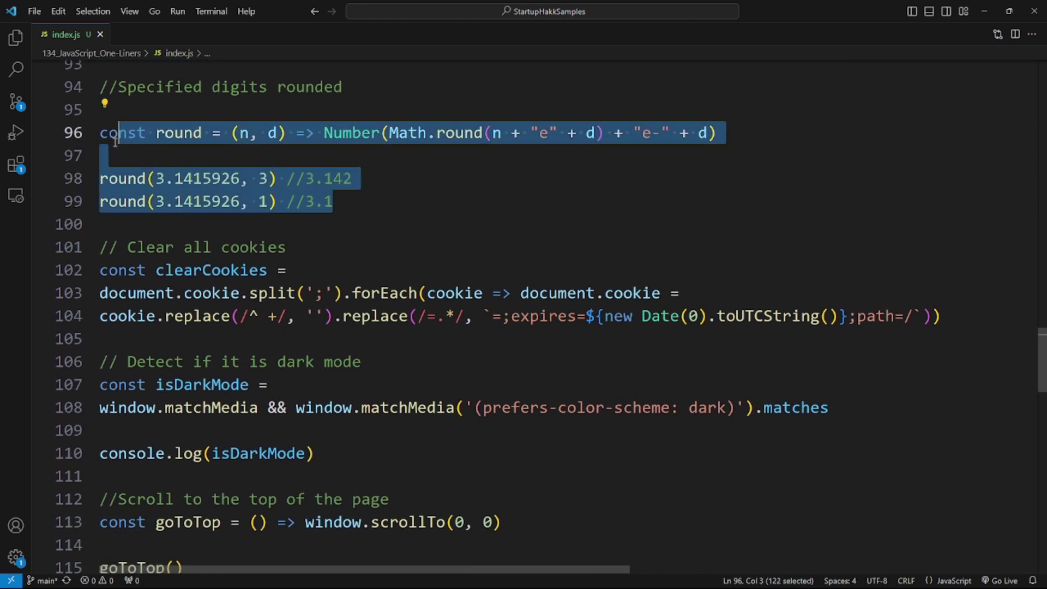
{"action": "scroll", "coordinate": [288, 147], "scroll_direction": "down", "scroll_amount": 2}
{"action": "scroll", "coordinate": [318, 159], "scroll_direction": "down", "scroll_amount": 1}
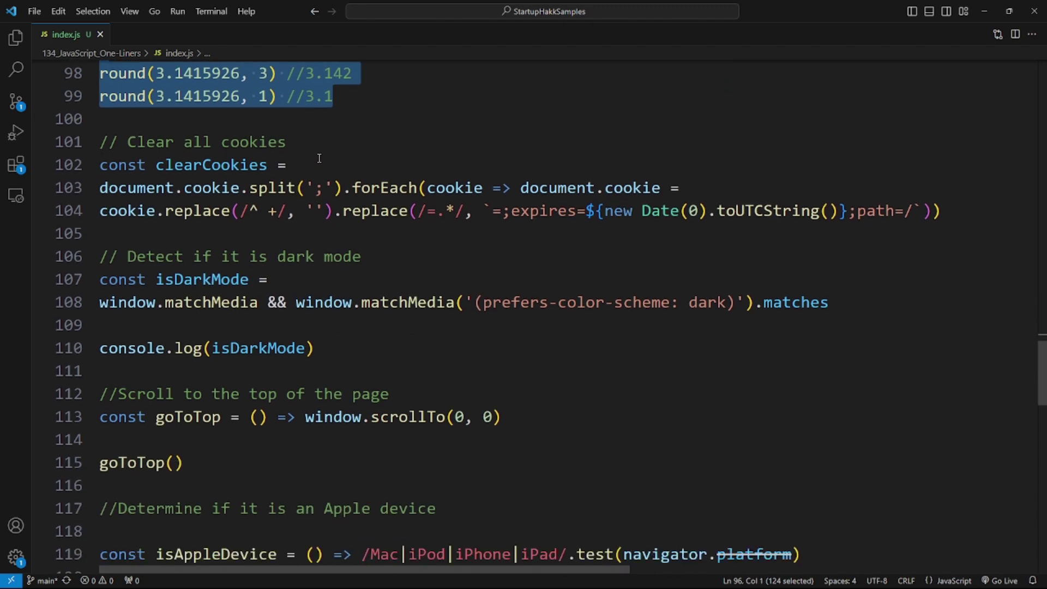
{"action": "scroll", "coordinate": [403, 166], "scroll_direction": "down", "scroll_amount": 2}
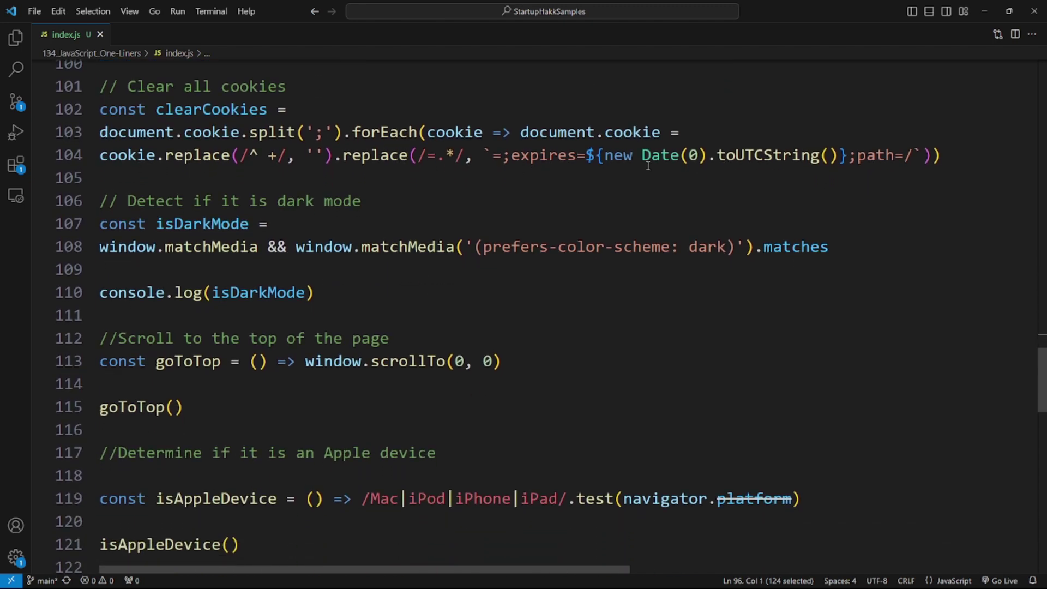
{"action": "left_click_drag", "start_coordinate": [942, 156], "coordinate": [96, 108]}
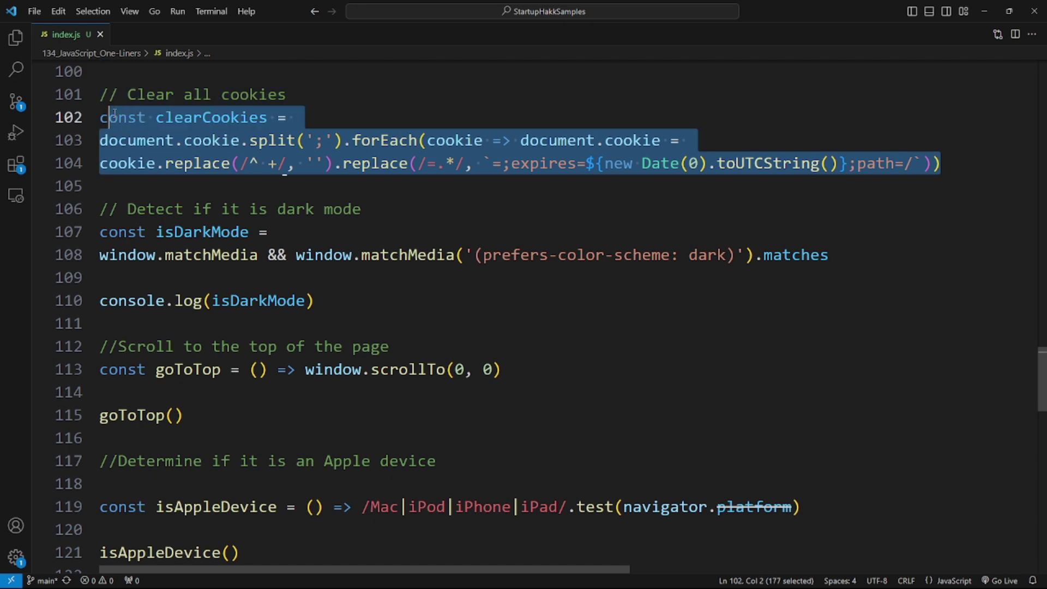
{"action": "scroll", "coordinate": [319, 150], "scroll_direction": "down", "scroll_amount": 3}
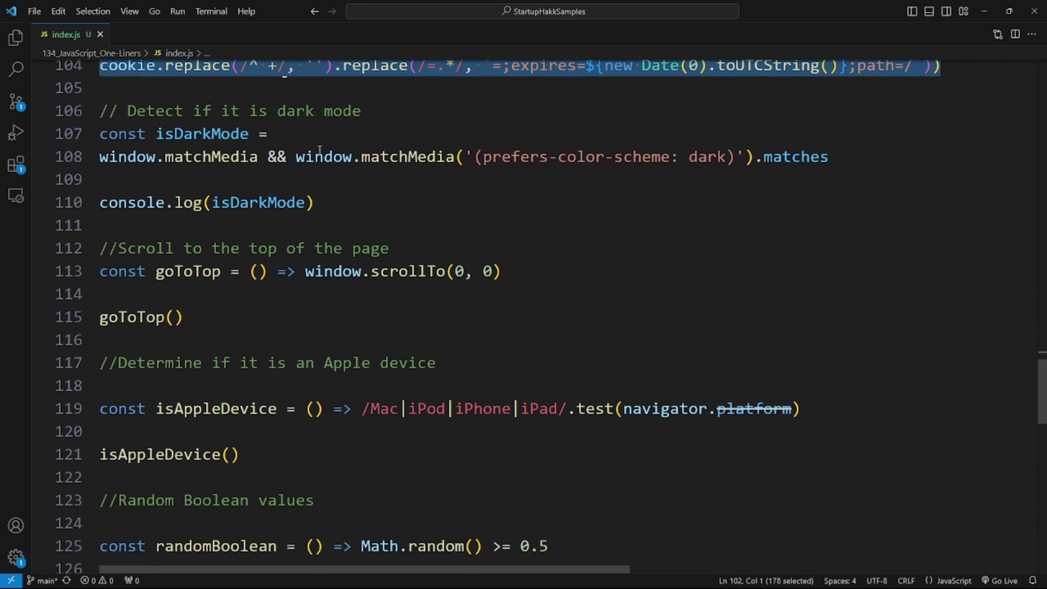
{"action": "scroll", "coordinate": [320, 150], "scroll_direction": "down", "scroll_amount": 1}
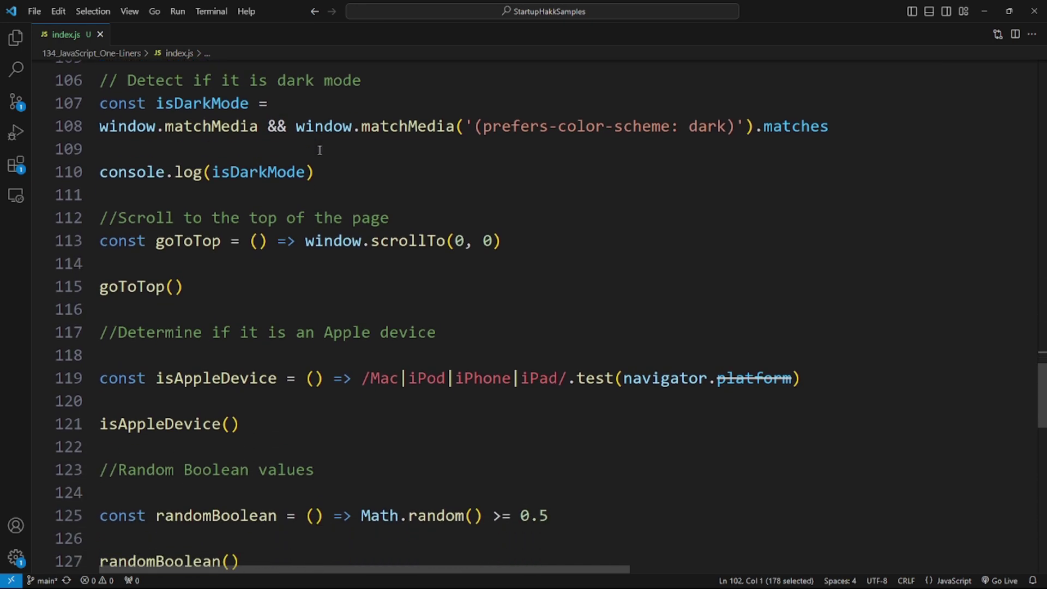
{"action": "triple_click", "coordinate": [296, 126]}
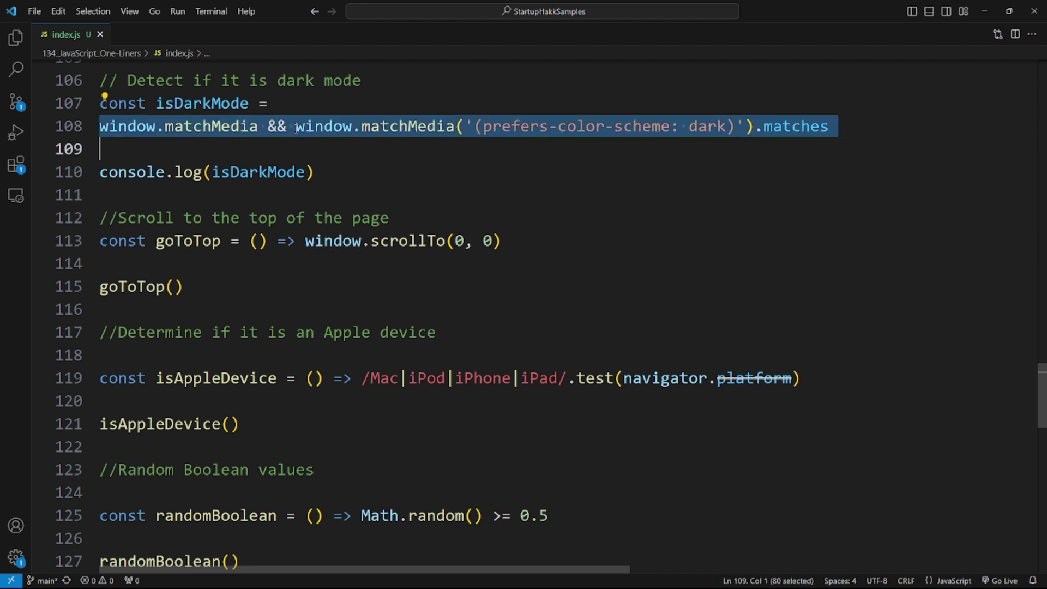
{"action": "scroll", "coordinate": [312, 169], "scroll_direction": "down", "scroll_amount": 2}
{"action": "scroll", "coordinate": [312, 168], "scroll_direction": "down", "scroll_amount": 2}
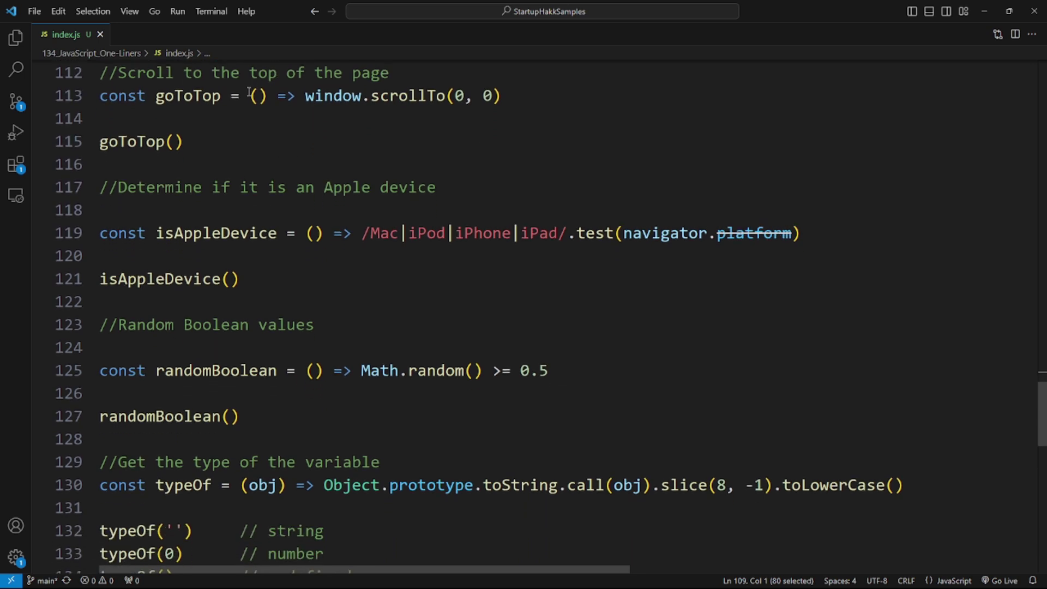
Highlight goToTop, isAppleDevice with its call, and randomBoolean in turn
{"action": "triple_click", "coordinate": [528, 102]}
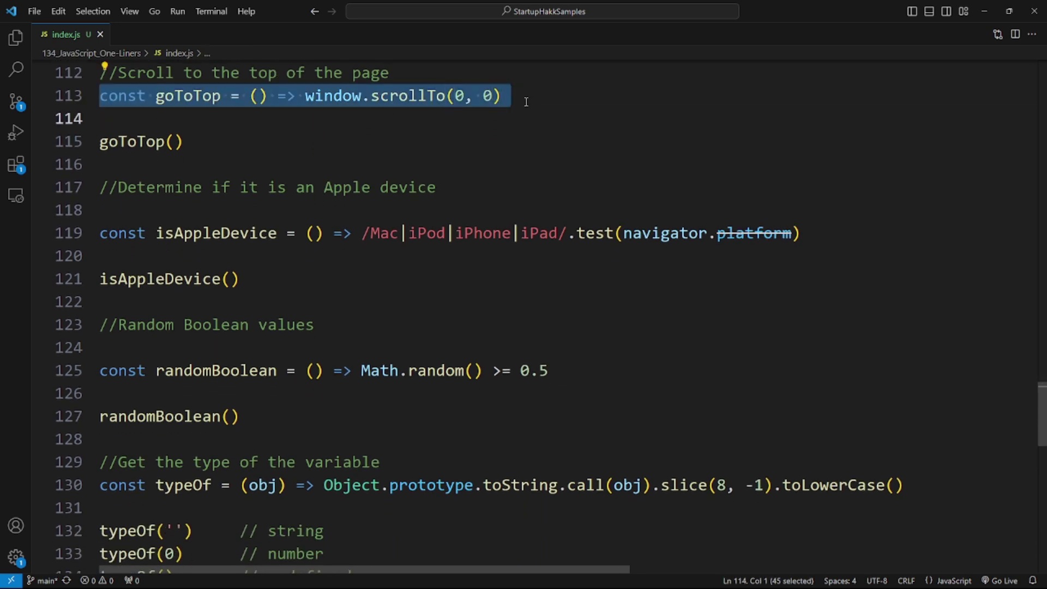
{"action": "scroll", "coordinate": [294, 118], "scroll_direction": "down", "scroll_amount": 2}
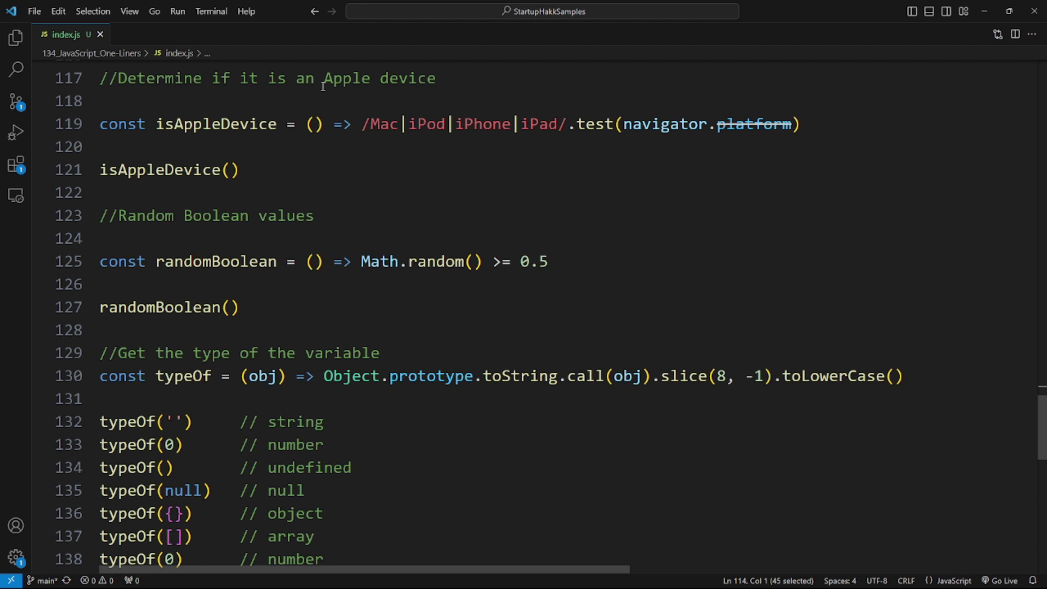
{"action": "triple_click", "coordinate": [336, 124]}
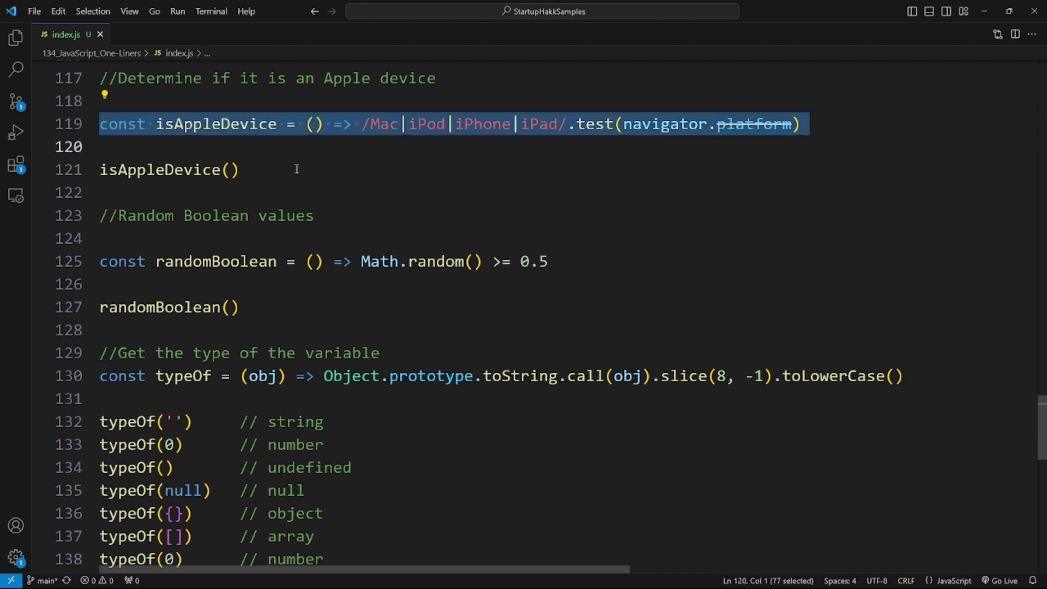
{"action": "left_click_drag", "start_coordinate": [261, 170], "coordinate": [93, 112]}
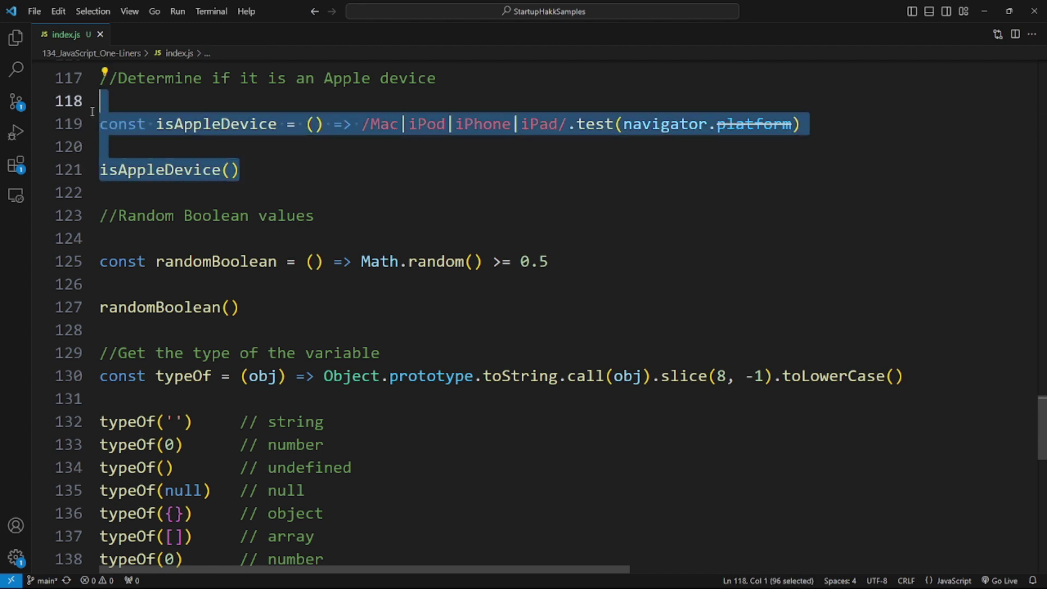
{"action": "scroll", "coordinate": [294, 144], "scroll_direction": "down", "scroll_amount": 1}
{"action": "left_click", "coordinate": [294, 151]}
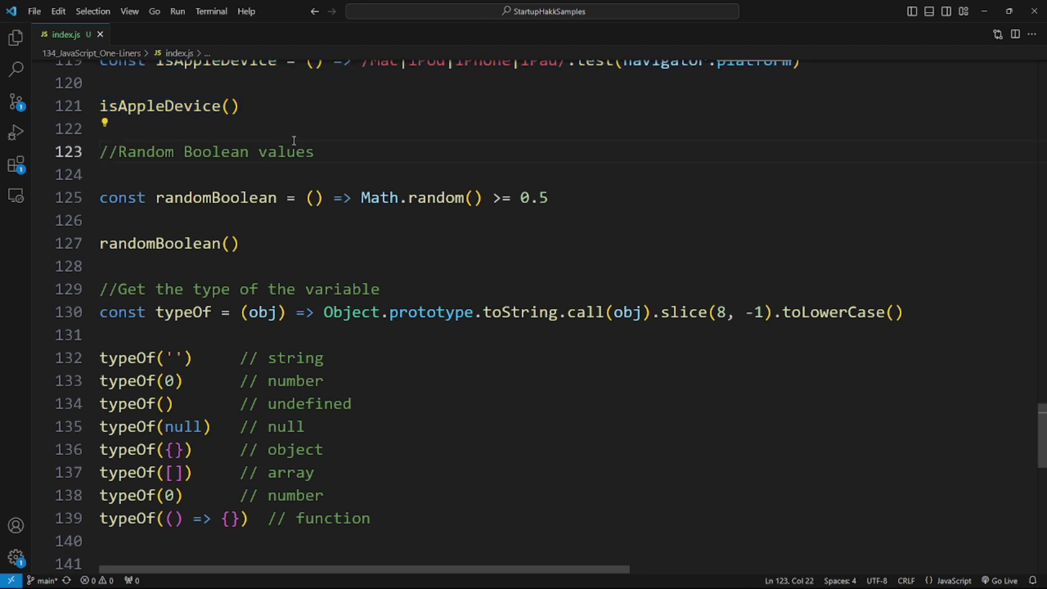
{"action": "scroll", "coordinate": [294, 141], "scroll_direction": "down", "scroll_amount": 2}
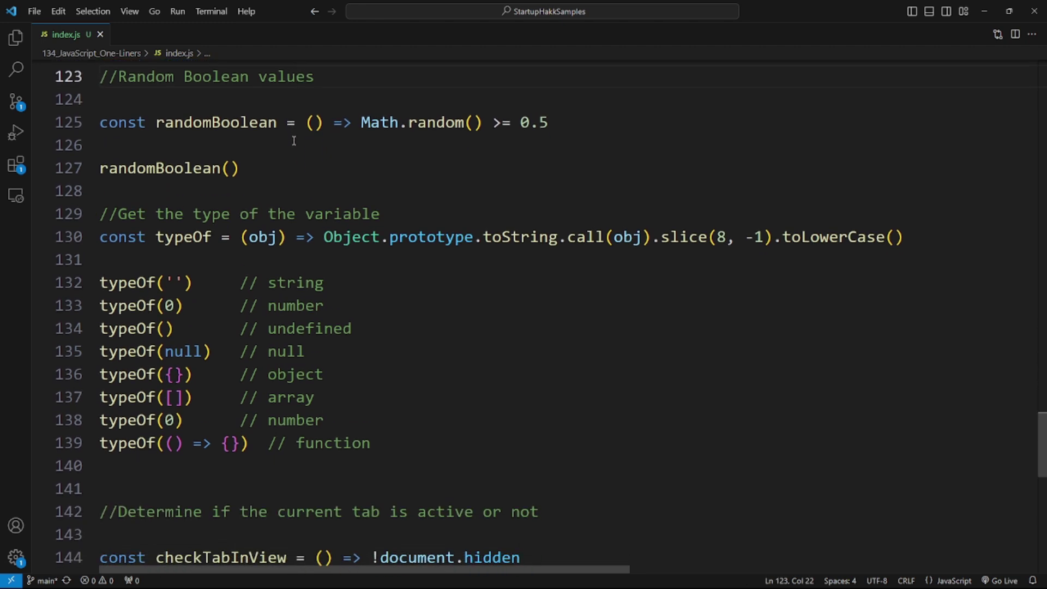
{"action": "triple_click", "coordinate": [262, 129]}
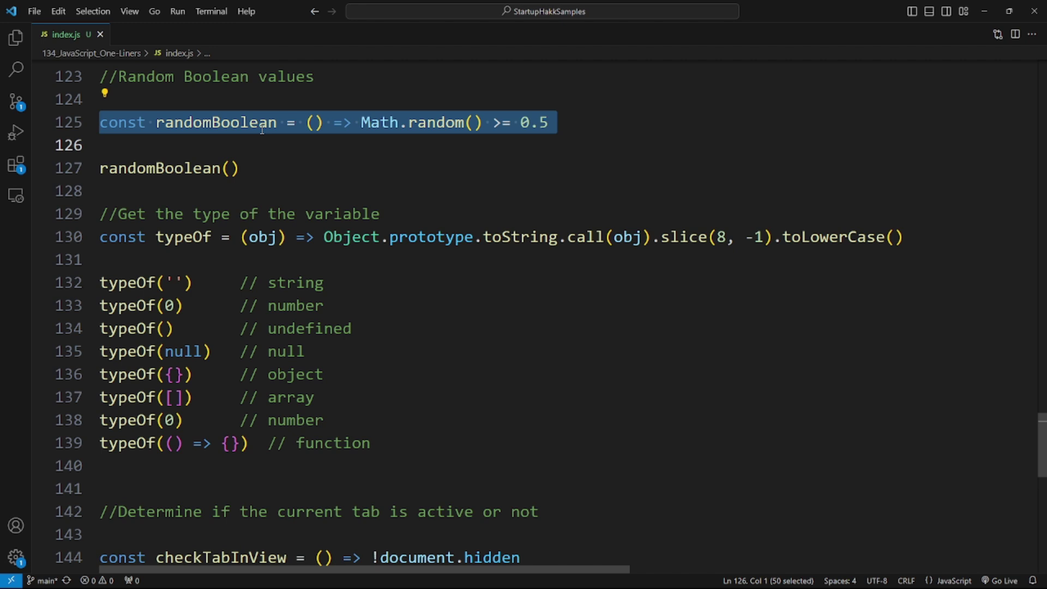
{"action": "scroll", "coordinate": [305, 141], "scroll_direction": "down", "scroll_amount": 2}
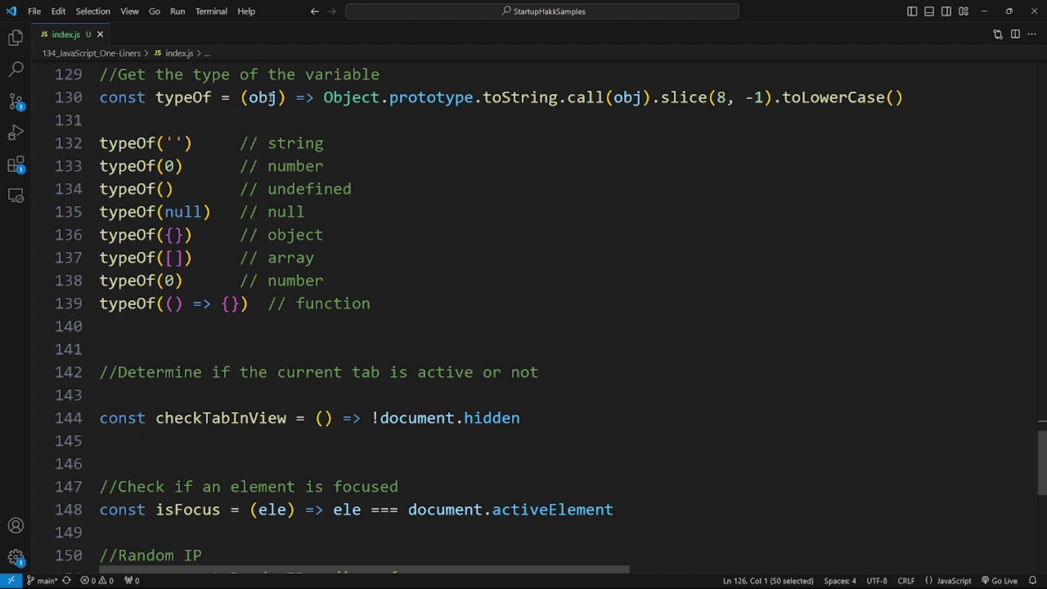
Highlight typeOf with its examples, then checkTabInView and the isFocus definition
{"action": "left_click_drag", "start_coordinate": [109, 100], "coordinate": [406, 294]}
{"action": "left_click", "coordinate": [406, 294]}
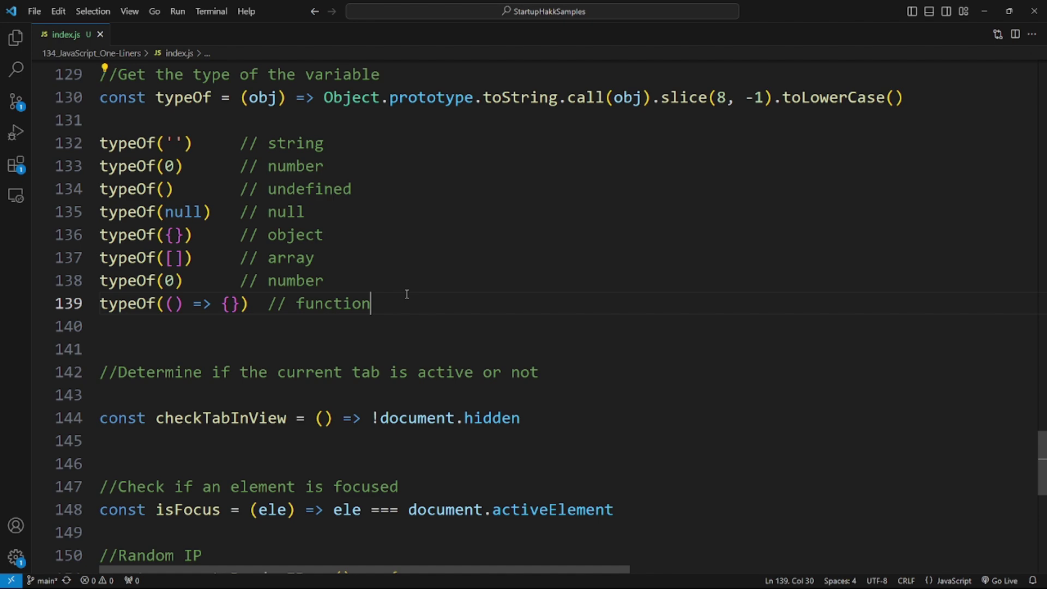
{"action": "scroll", "coordinate": [407, 294], "scroll_direction": "down", "scroll_amount": 3}
{"action": "scroll", "coordinate": [406, 294], "scroll_direction": "down", "scroll_amount": 1}
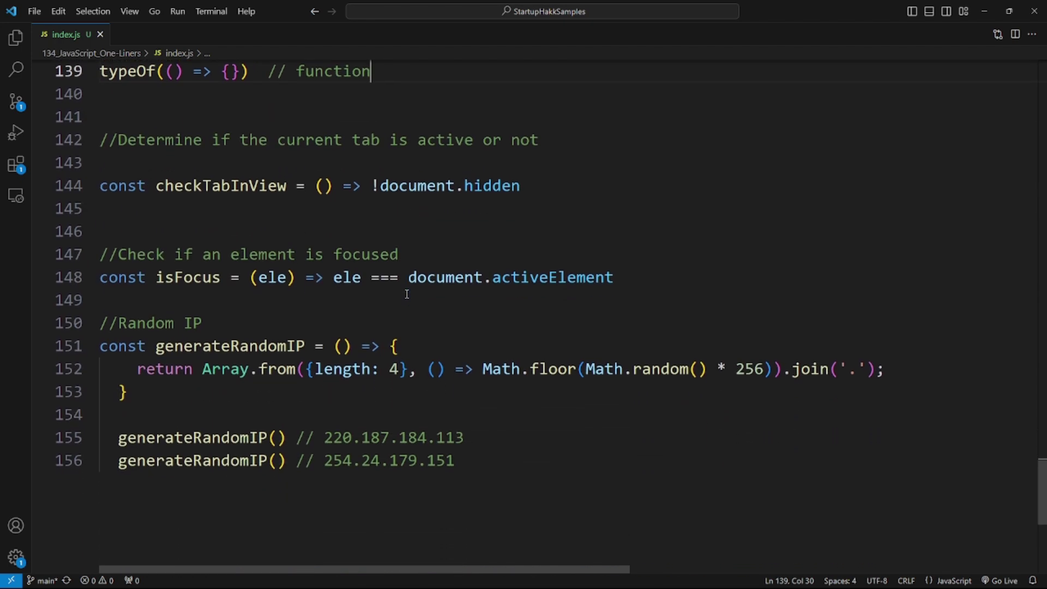
{"action": "scroll", "coordinate": [406, 294], "scroll_direction": "down", "scroll_amount": 2}
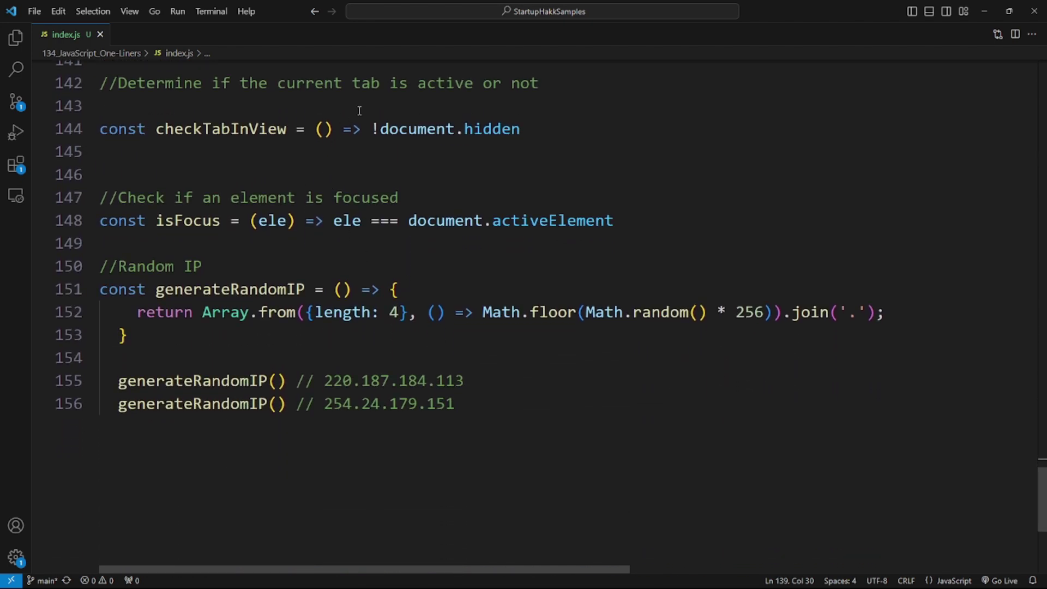
{"action": "left_click_drag", "start_coordinate": [538, 129], "coordinate": [100, 133]}
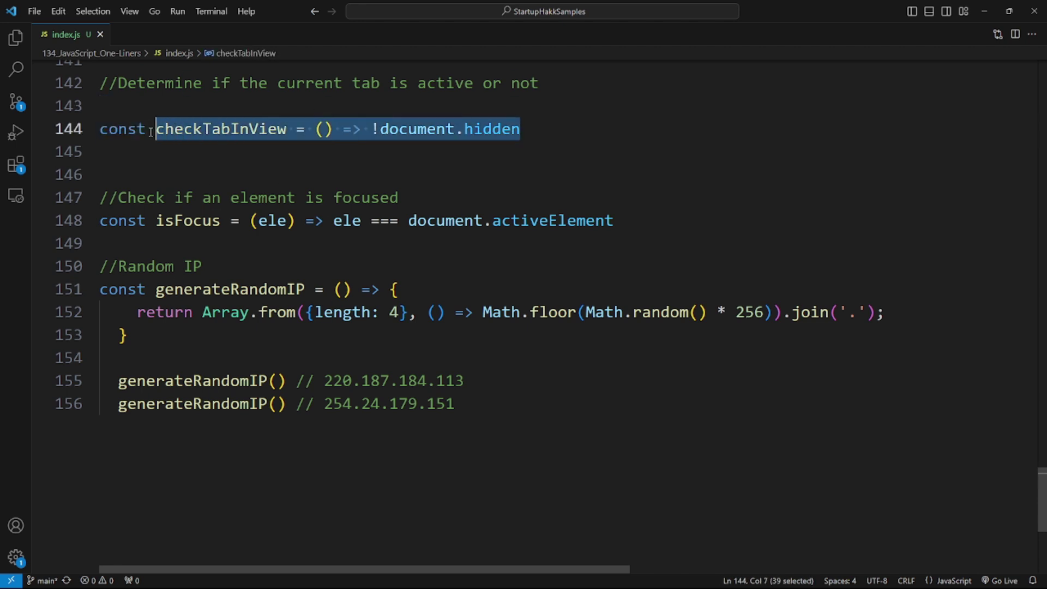
{"action": "scroll", "coordinate": [101, 133], "scroll_direction": "down", "scroll_amount": 2}
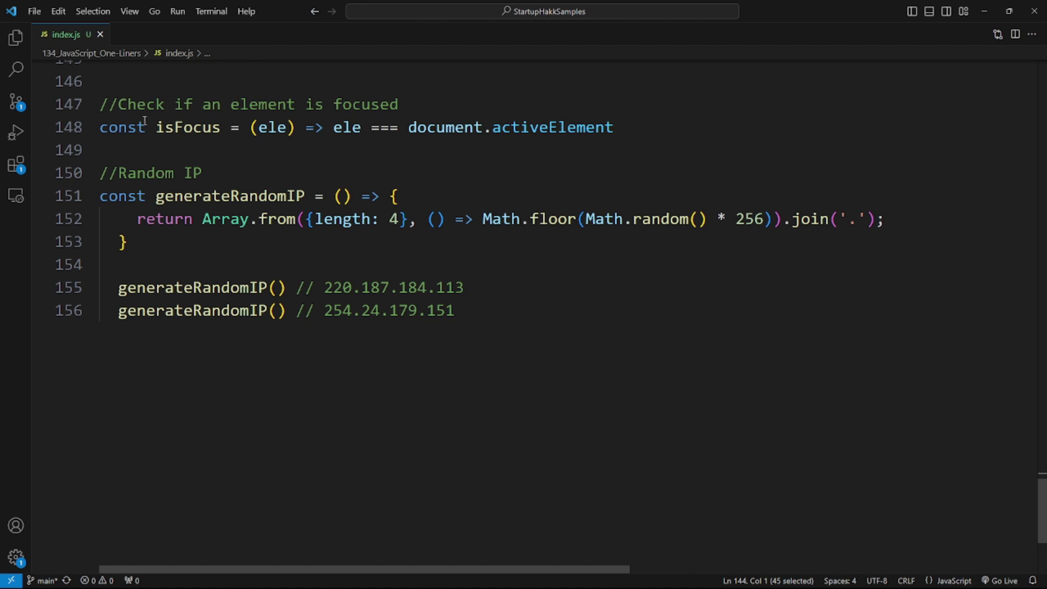
{"action": "left_click_drag", "start_coordinate": [100, 127], "coordinate": [100, 150]}
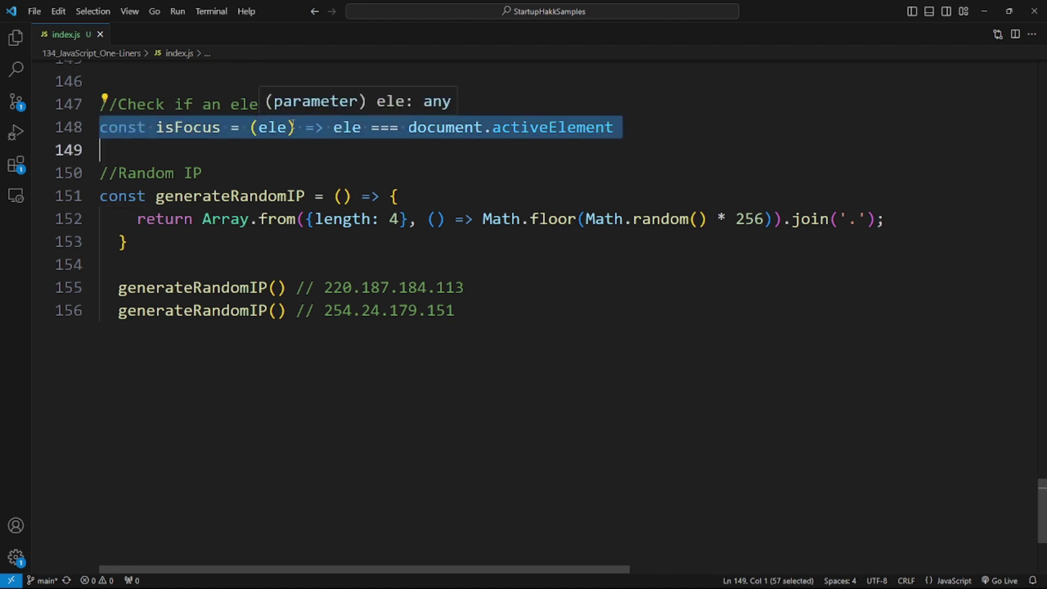
{"action": "scroll", "coordinate": [292, 131], "scroll_direction": "down", "scroll_amount": 2}
{"action": "scroll", "coordinate": [292, 127], "scroll_direction": "up", "scroll_amount": 1}
Mark uses of generateRandomIP and highlight its two example calls
{"action": "left_click", "coordinate": [222, 167]}
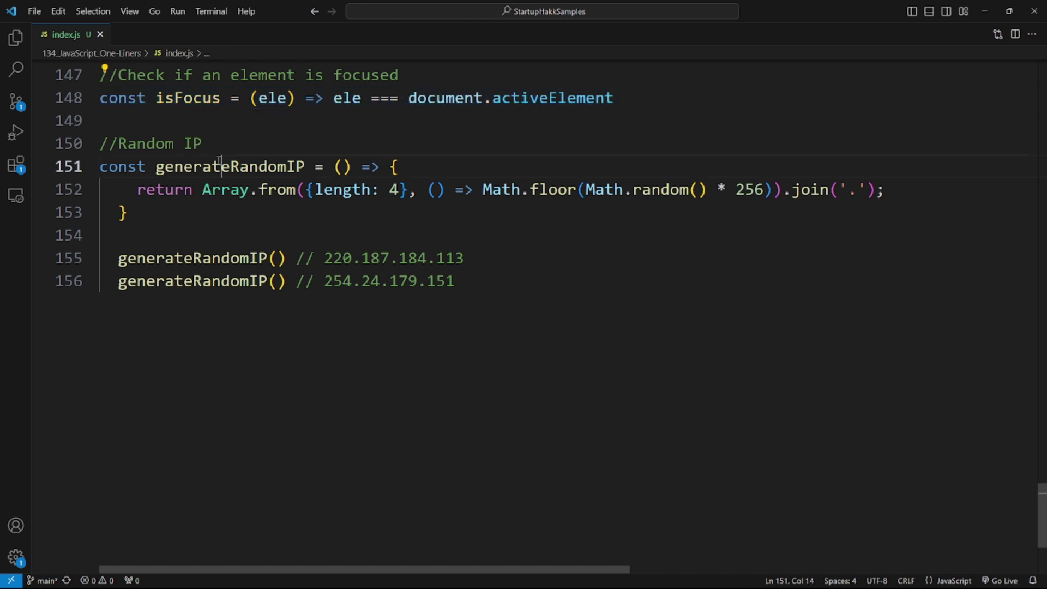
{"action": "left_click", "coordinate": [93, 167]}
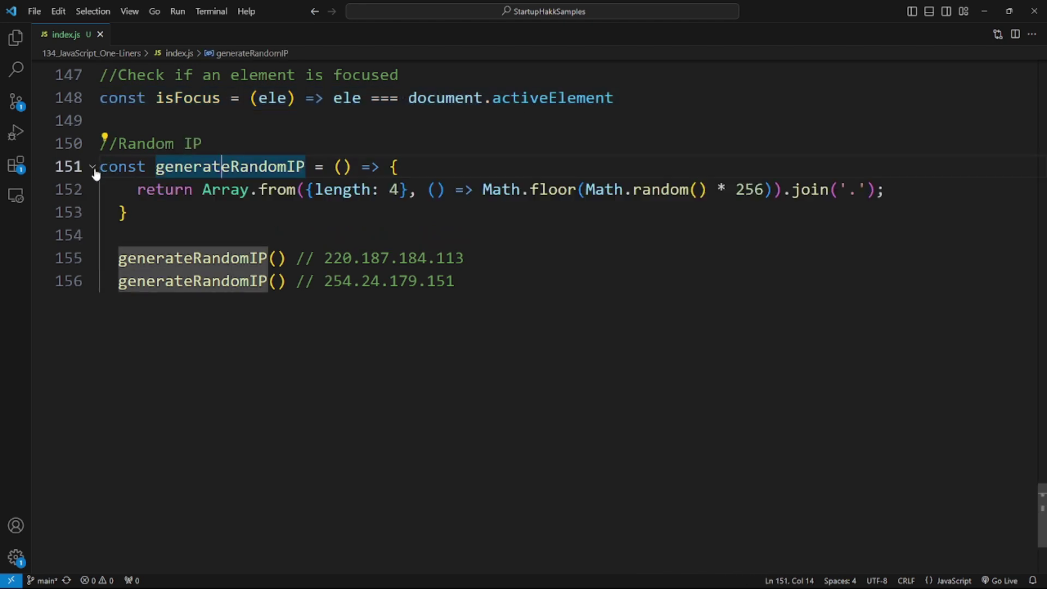
{"action": "mouse_move", "coordinate": [99, 168]}
{"action": "left_mouse_down"}
{"action": "mouse_move", "coordinate": [364, 260]}
{"action": "mouse_move", "coordinate": [560, 294]}
{"action": "mouse_move", "coordinate": [138, 236]}
{"action": "mouse_move", "coordinate": [96, 172]}
{"action": "left_mouse_up"}
{"action": "left_click", "coordinate": [560, 293]}
{"action": "double_click", "coordinate": [561, 293]}
{"action": "left_click", "coordinate": [560, 293]}
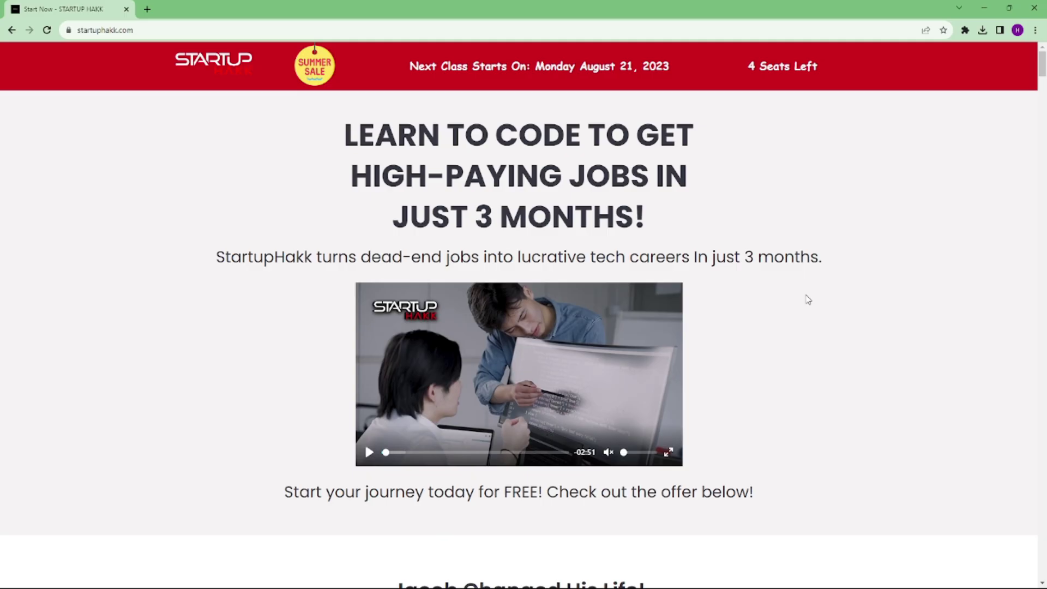
{"action": "scroll", "coordinate": [807, 299], "scroll_direction": "down", "scroll_amount": 3}
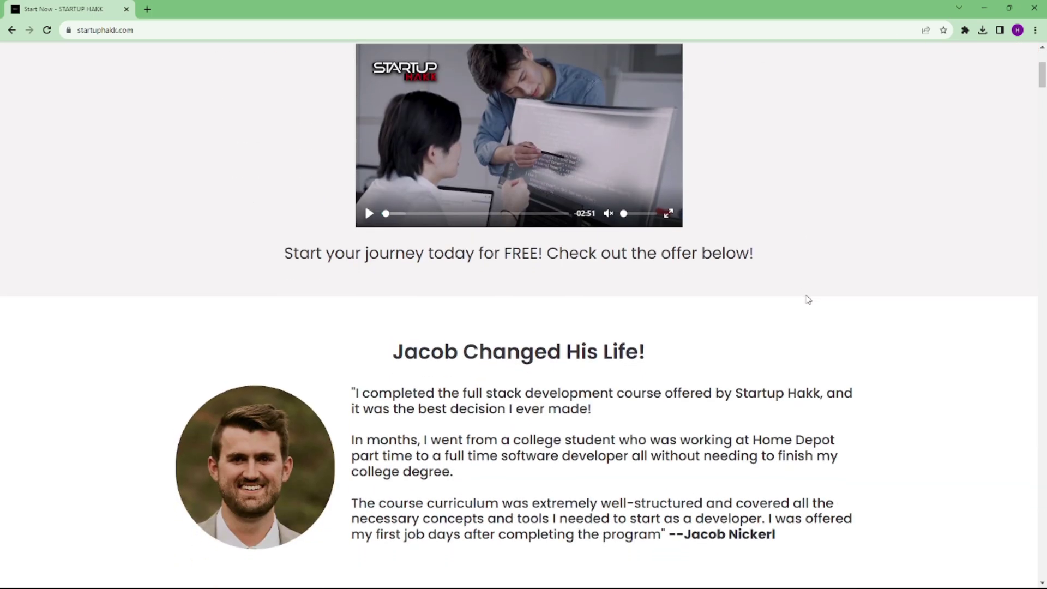